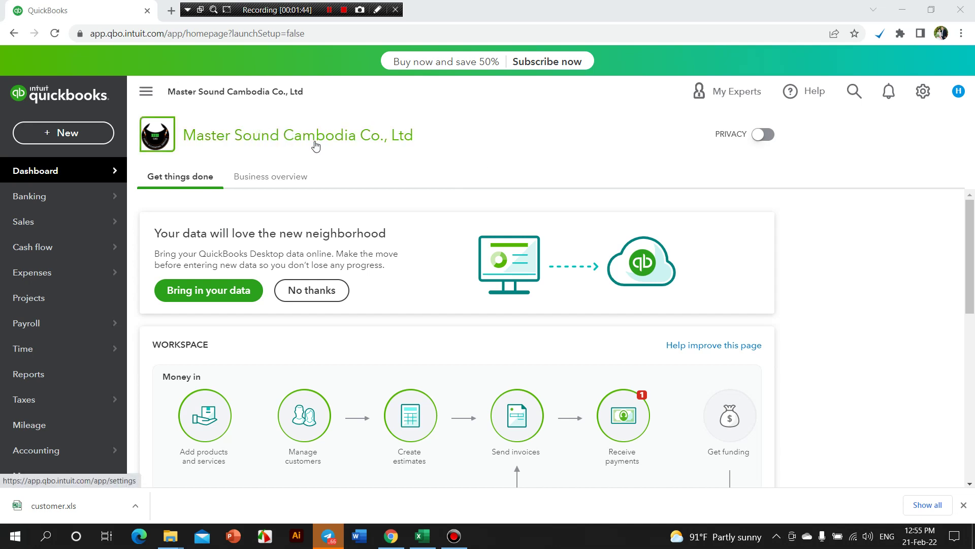
- Open the company's Chart of accounts from the Accounting section
mouse_move(79, 175)
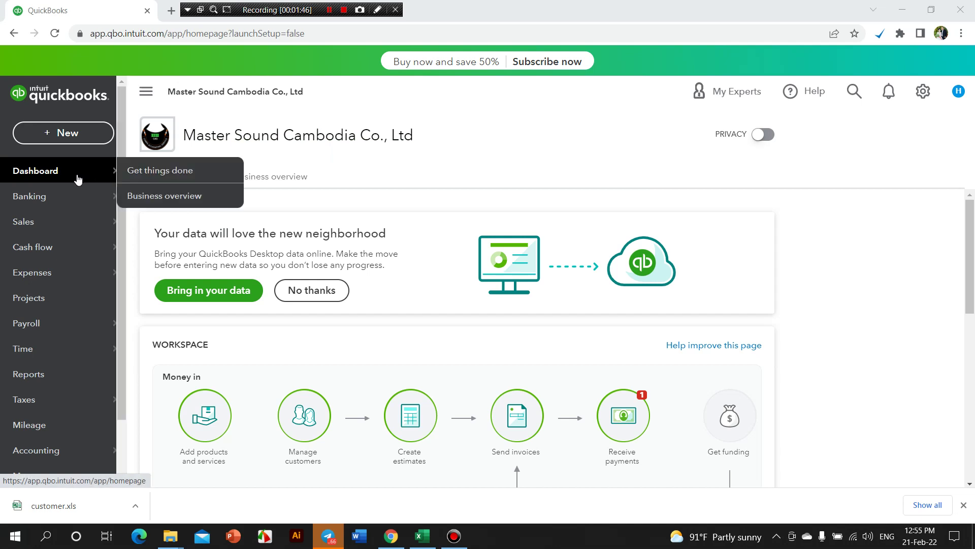
scroll(80, 168, "down", 2)
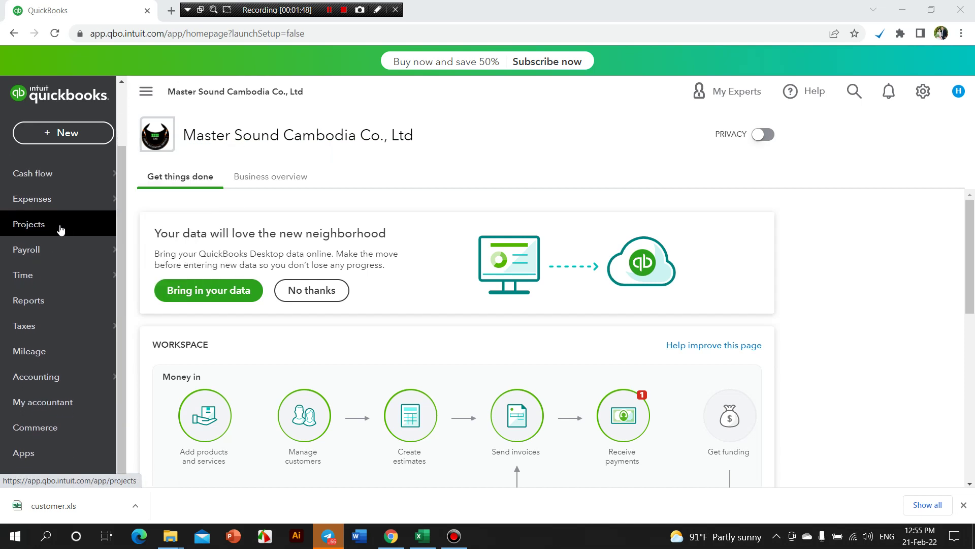
mouse_move(56, 381)
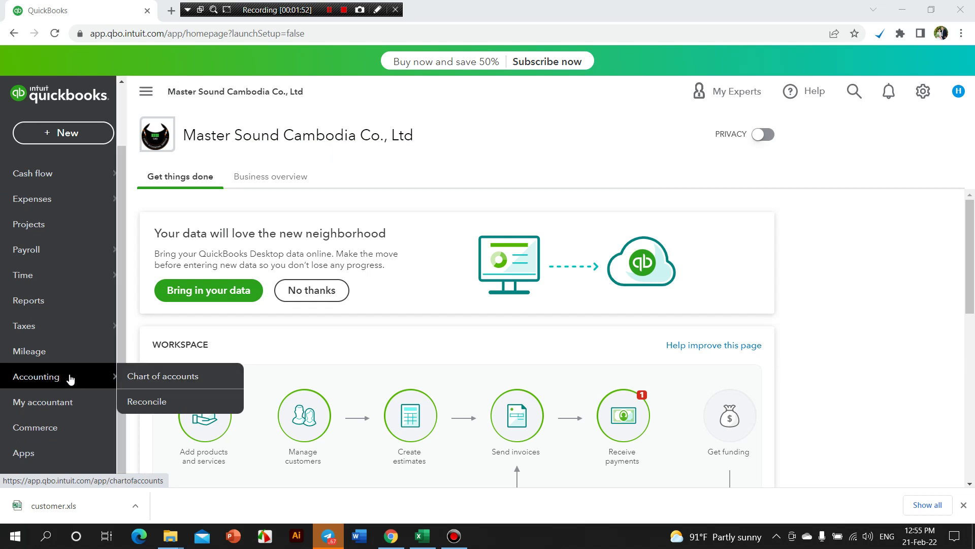
left_click(161, 381)
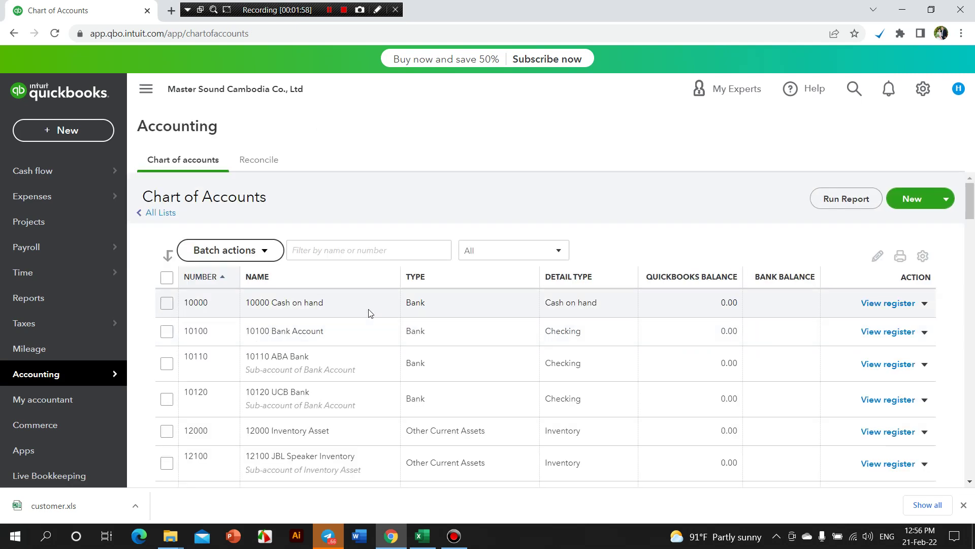
- Open the 10000 Cash on hand account for editing
scroll(392, 297, "down", 1)
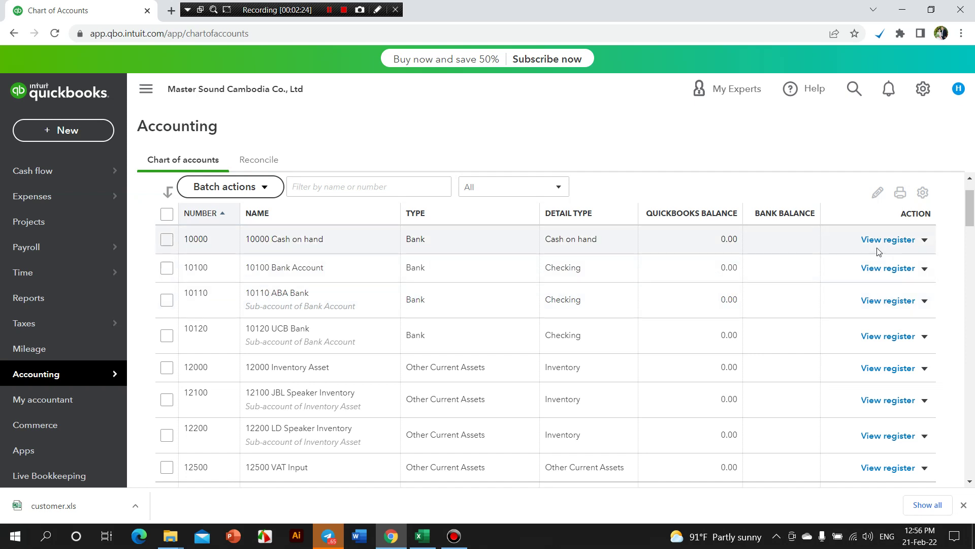
left_click(925, 240)
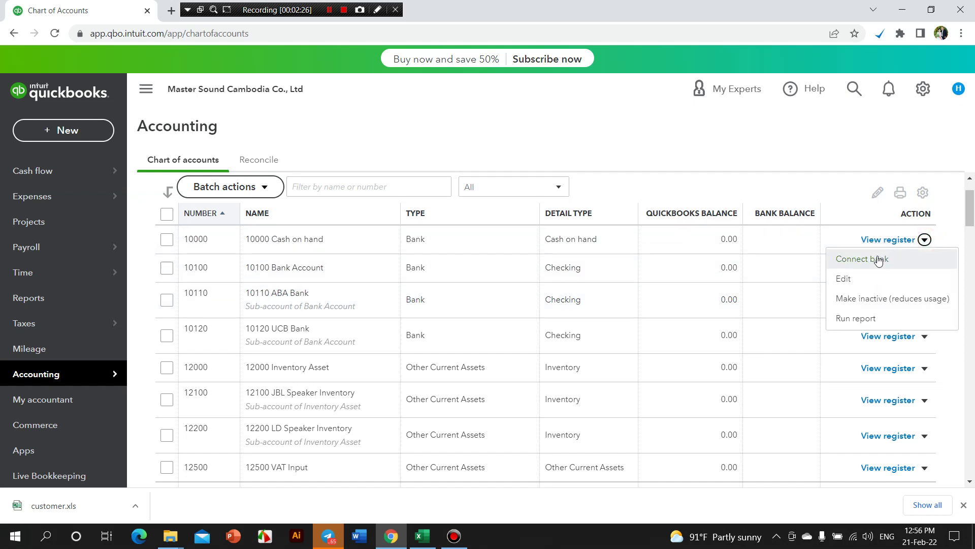
left_click(846, 279)
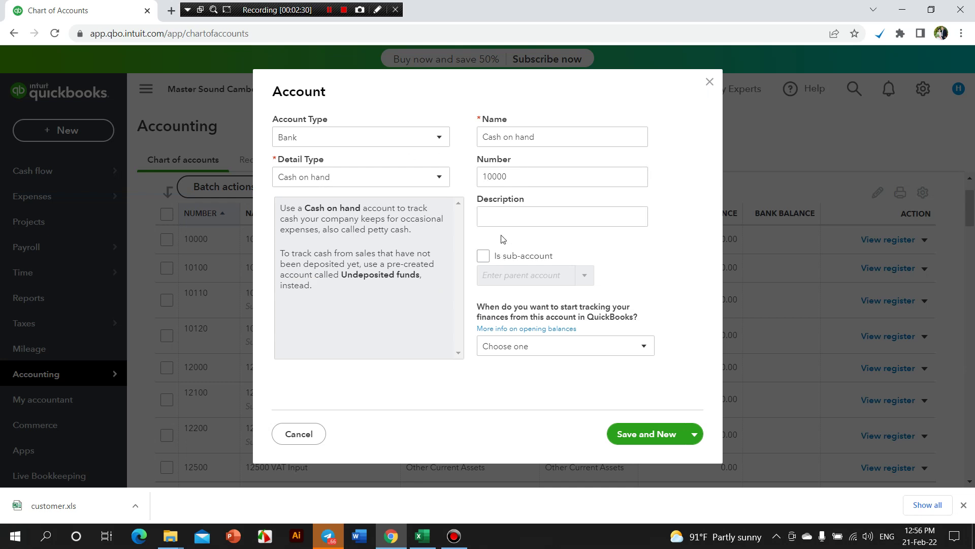
- Look at the account type choices and the detail type choices for the Cash on hand account, leaving both selections as they are
left_click(435, 138)
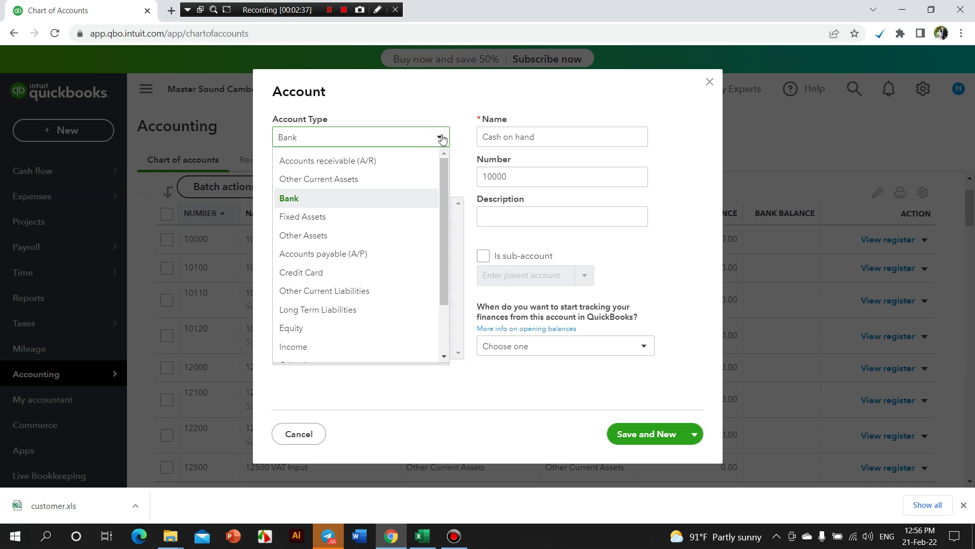
left_click(441, 138)
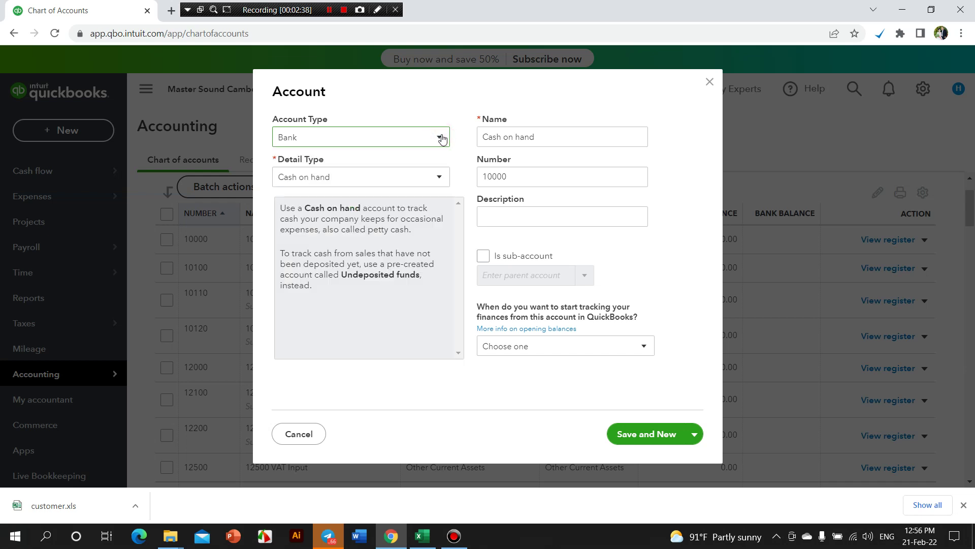
left_click(440, 177)
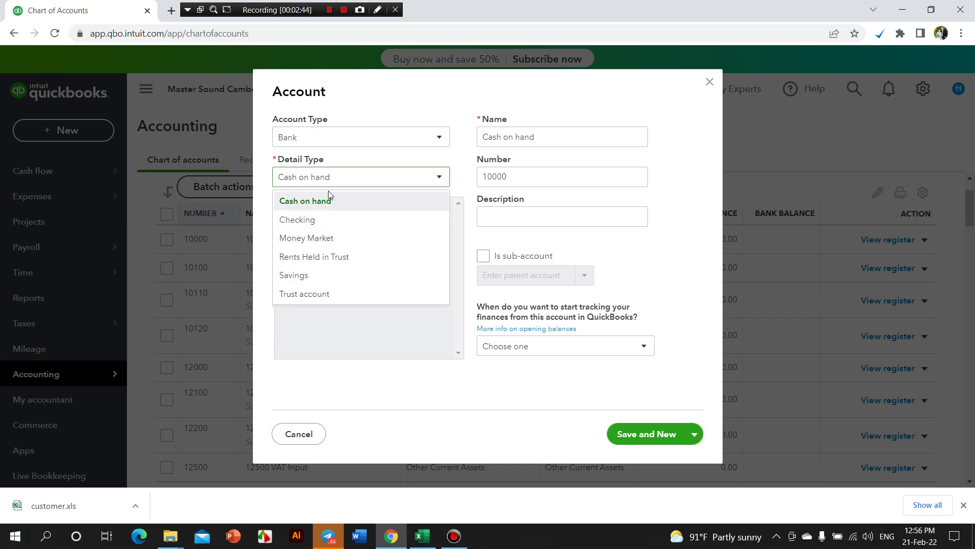
left_click(445, 103)
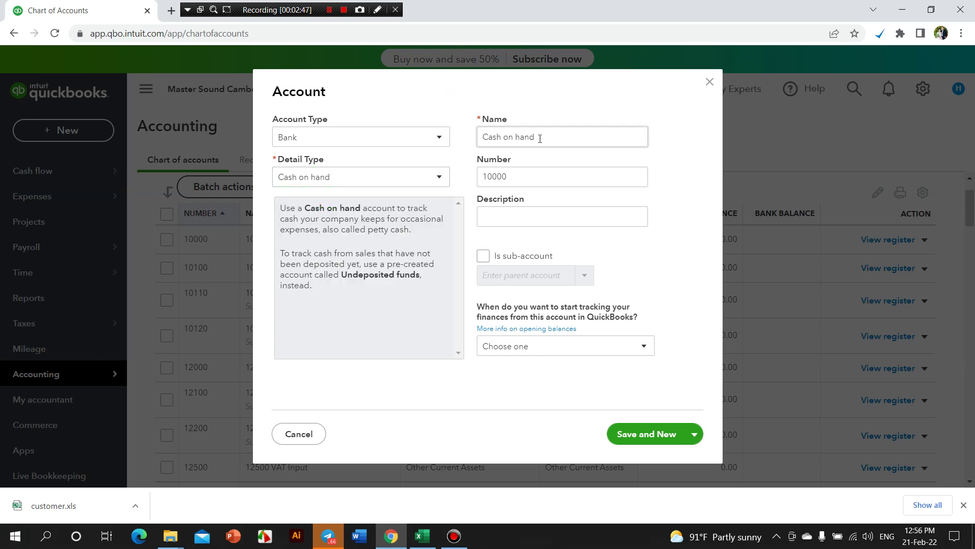
left_click_drag(540, 137, 473, 142)
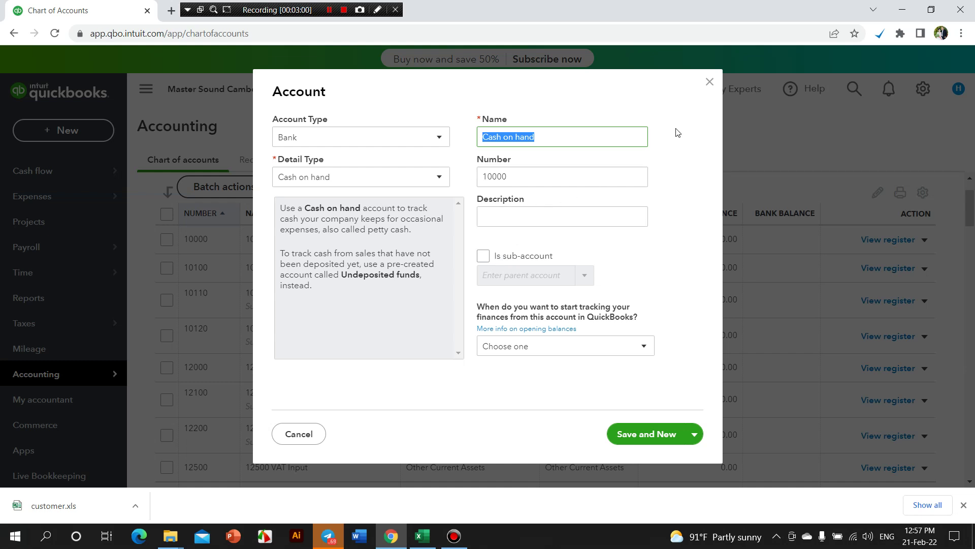
triple_click(530, 85)
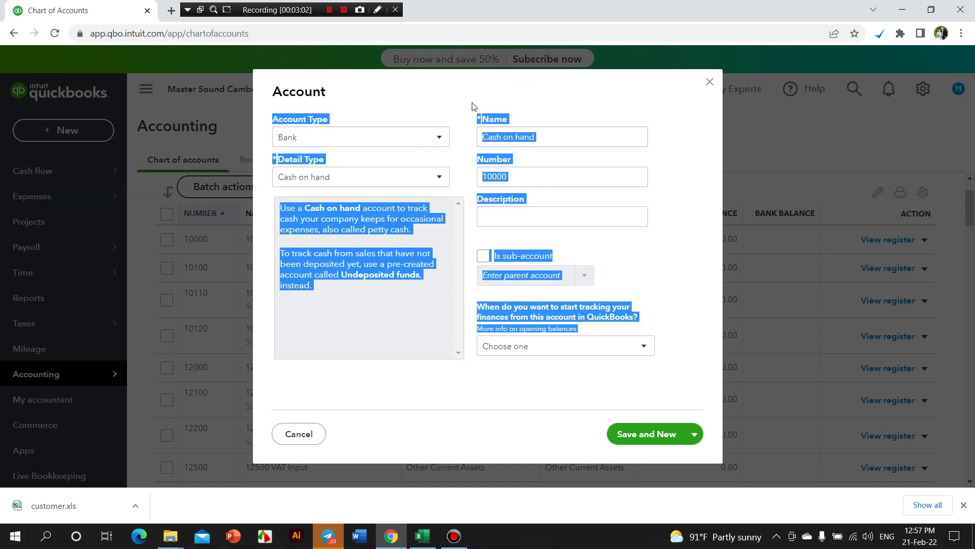
left_click(445, 98)
- Examine the complete list of account types down to Other Expense, and the detail types offered for Bank
left_click(440, 139)
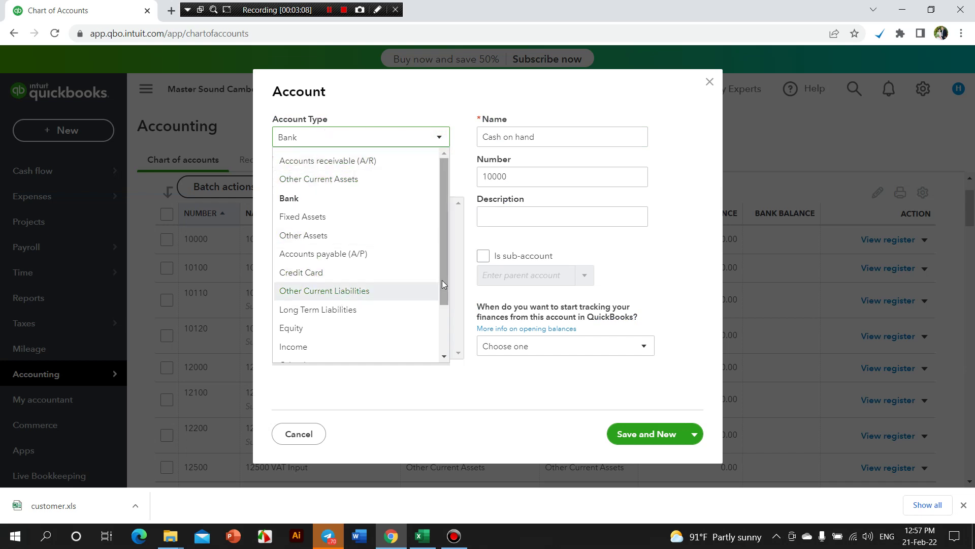
left_click_drag(443, 282, 438, 328)
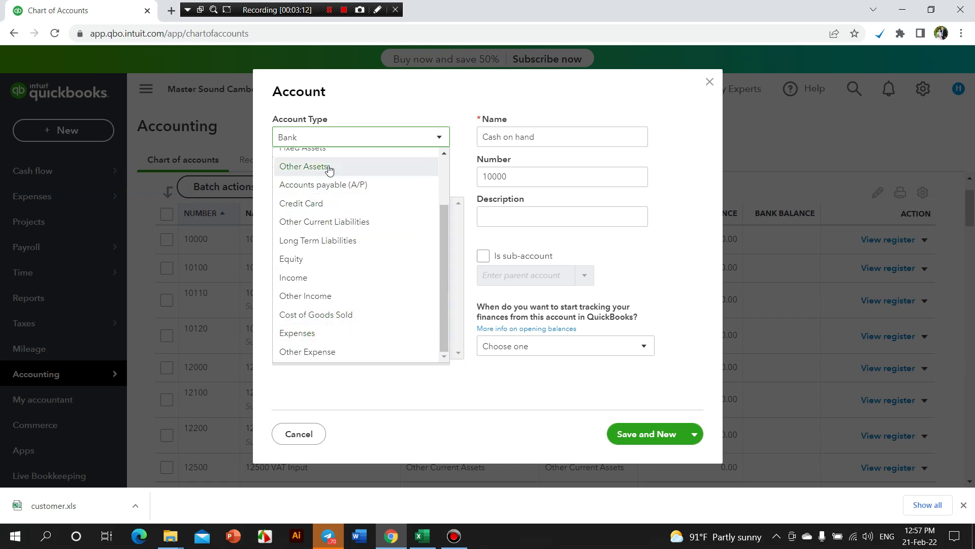
left_click_drag(444, 258, 447, 201)
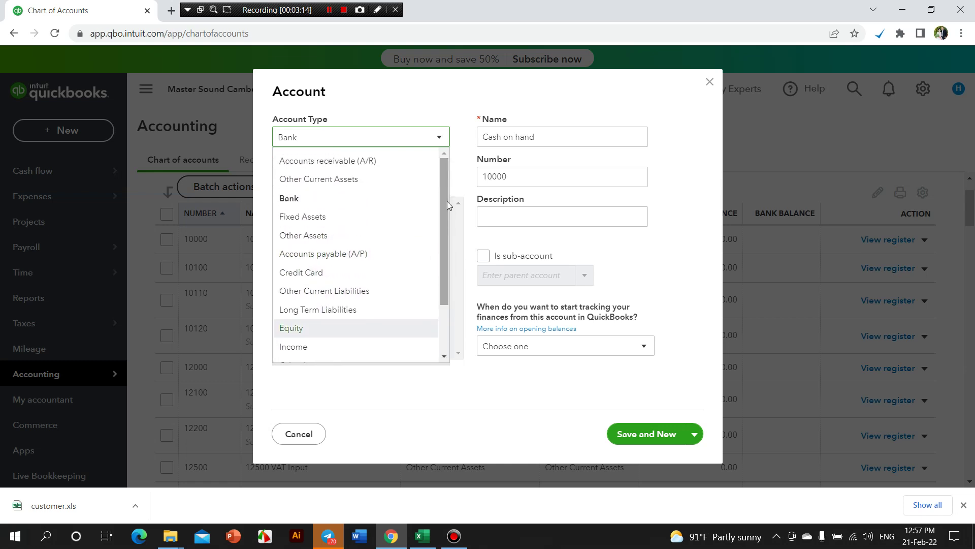
left_click(426, 122)
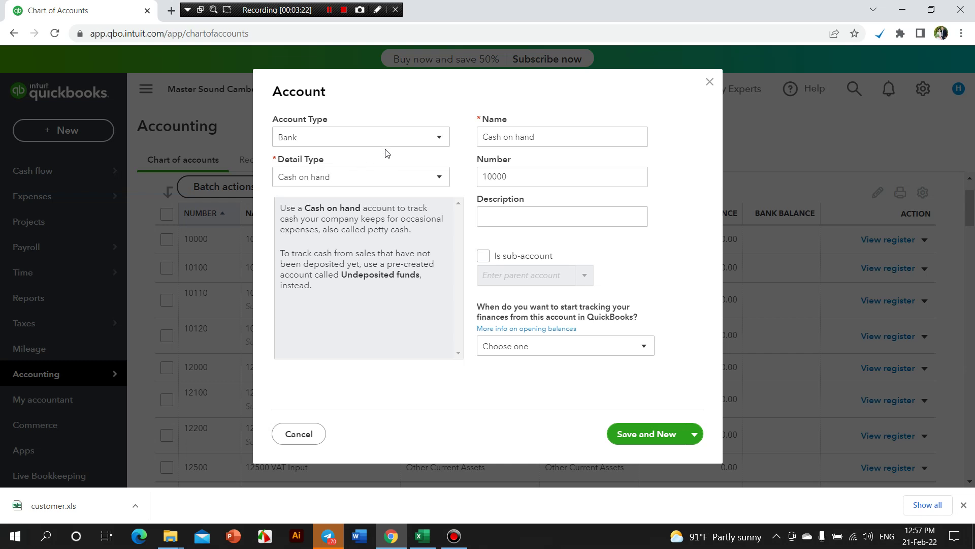
left_click(440, 179)
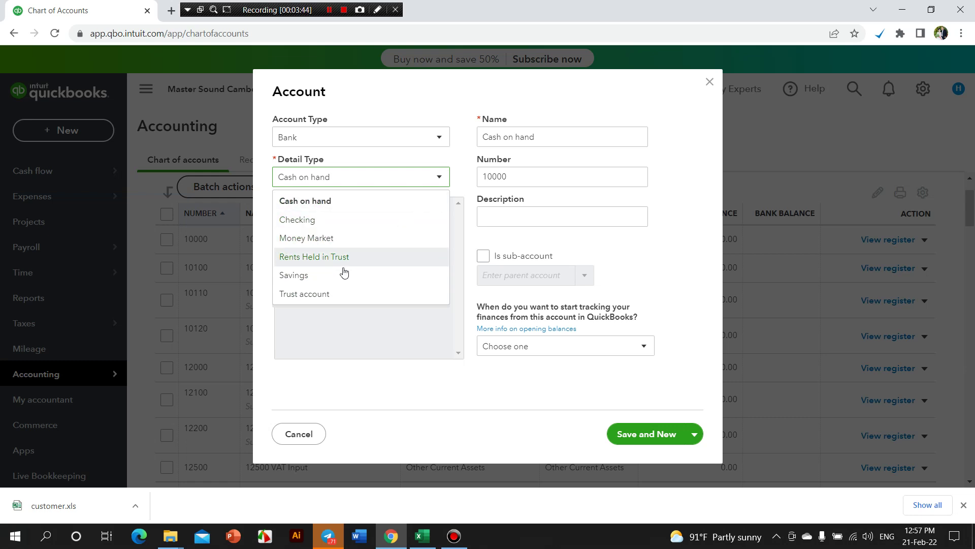
left_click(446, 162)
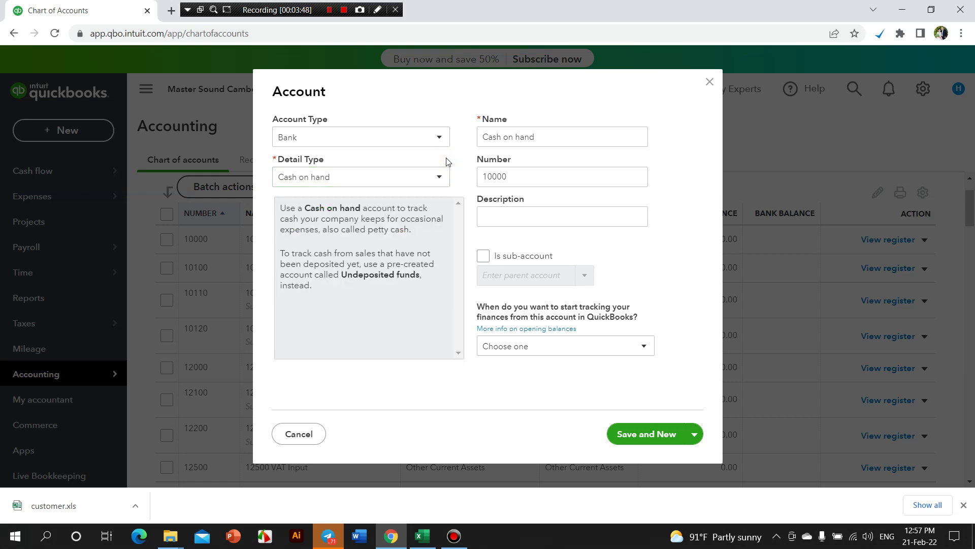
- Change the account type to Accounts receivable (A/R) and check which detail types it offers
left_click(439, 142)
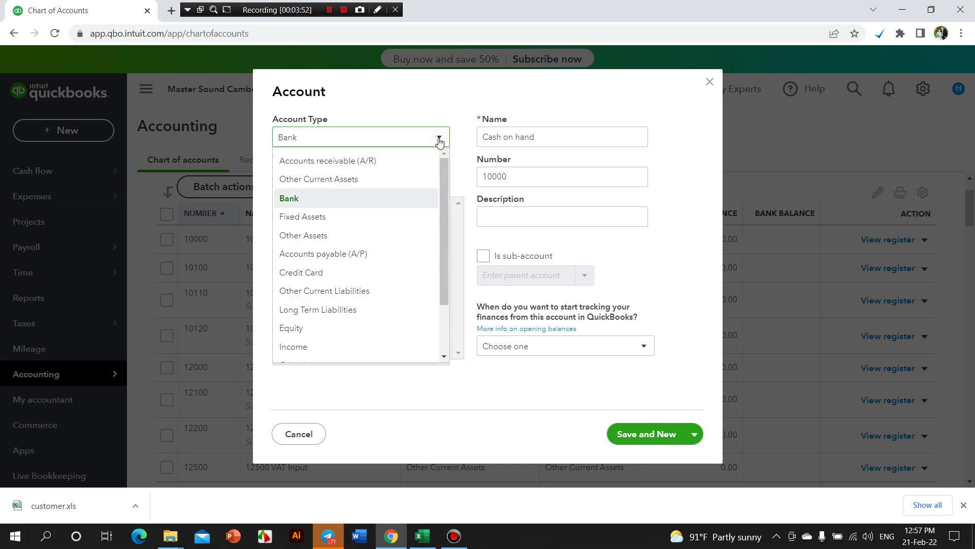
left_click(366, 161)
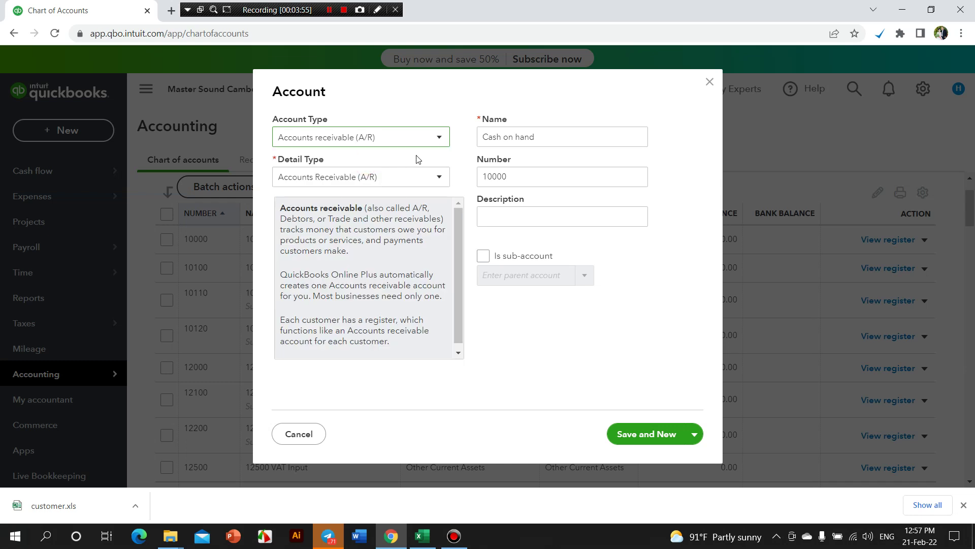
left_click(439, 180)
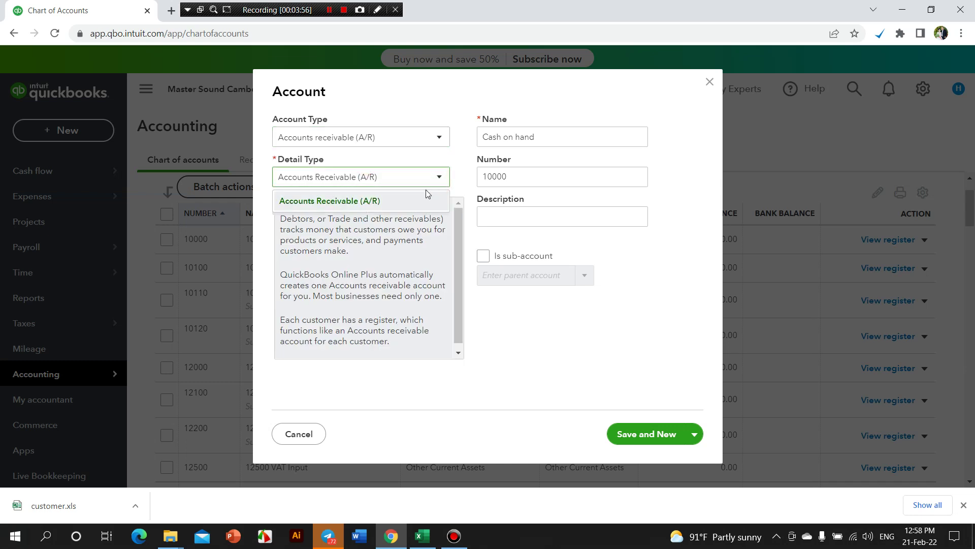
- Change the account type to Other Current Assets and review its detail types from Allowance for Bad Debts to Undeposited Funds
left_click(438, 139)
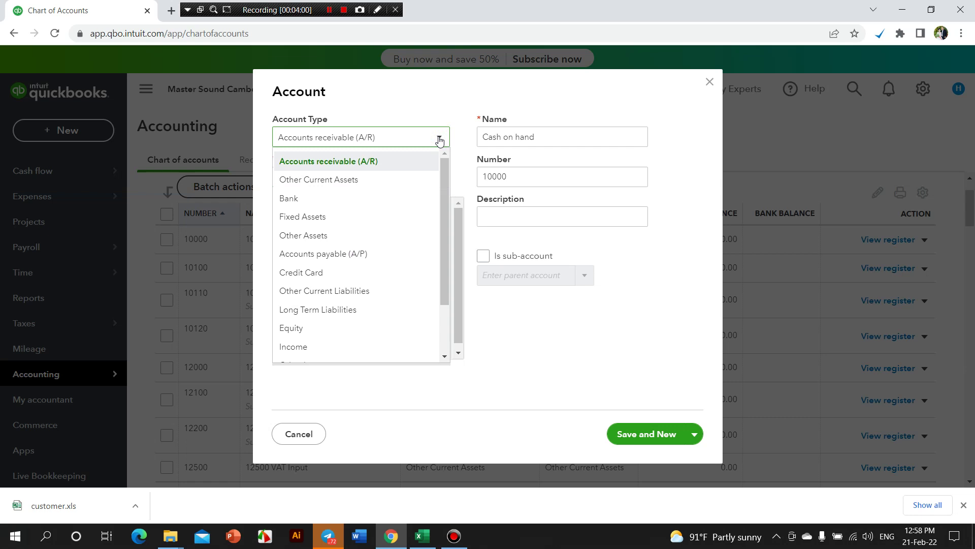
left_click(332, 181)
left_click(437, 178)
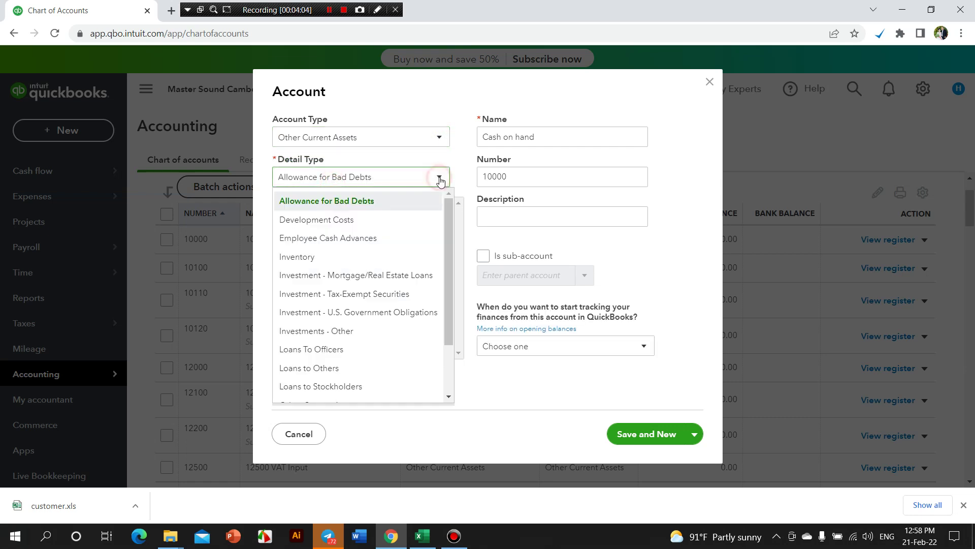
left_click_drag(446, 207, 435, 303)
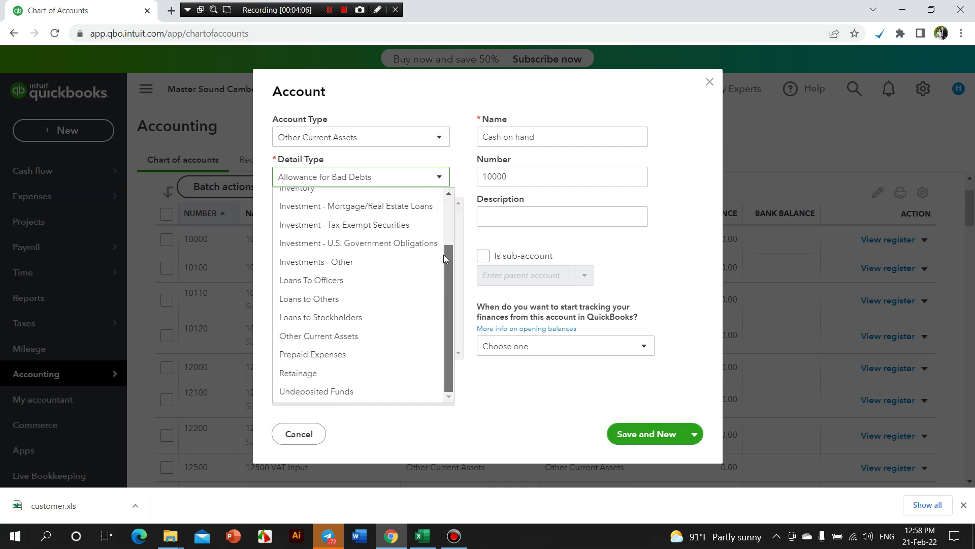
left_click_drag(443, 255, 453, 206)
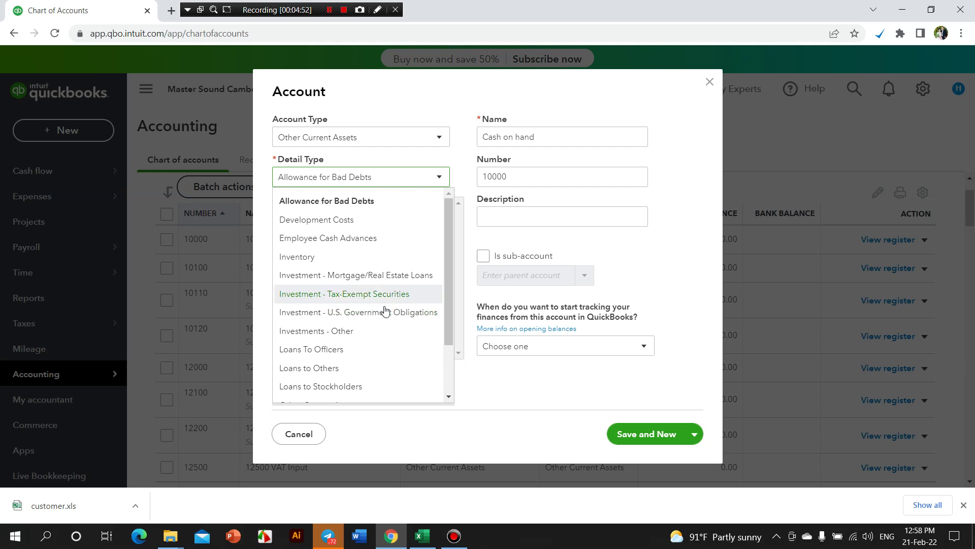
left_click_drag(449, 317, 452, 356)
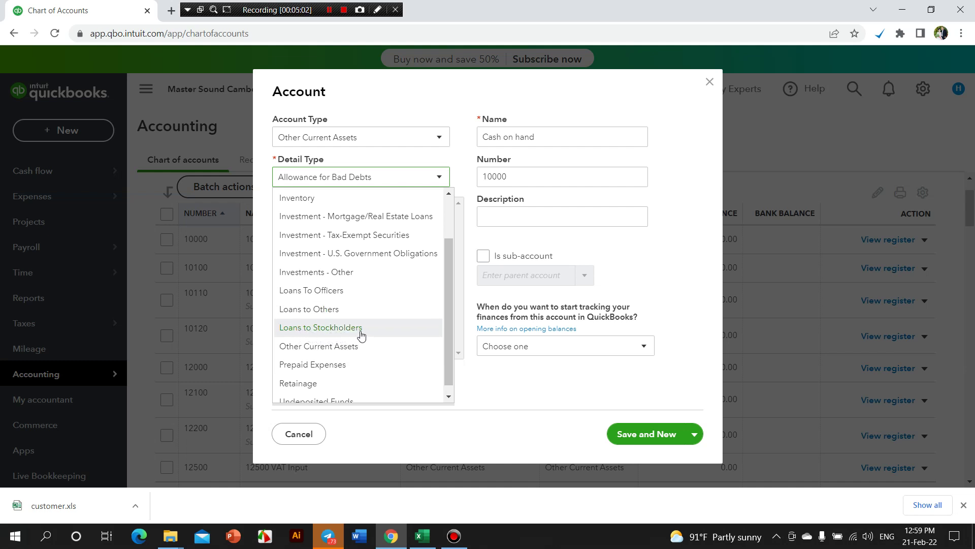
left_click_drag(451, 283, 449, 303)
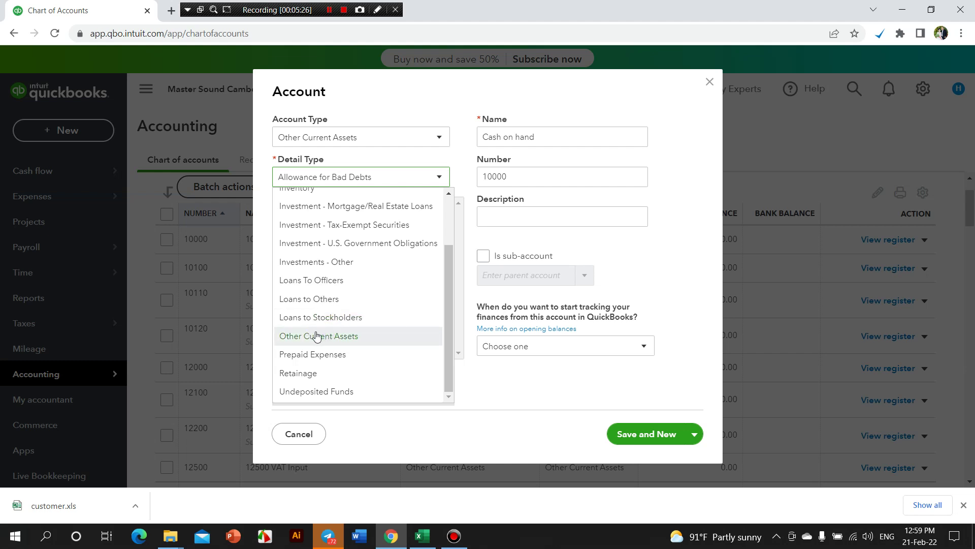
scroll(348, 325, "up", 3)
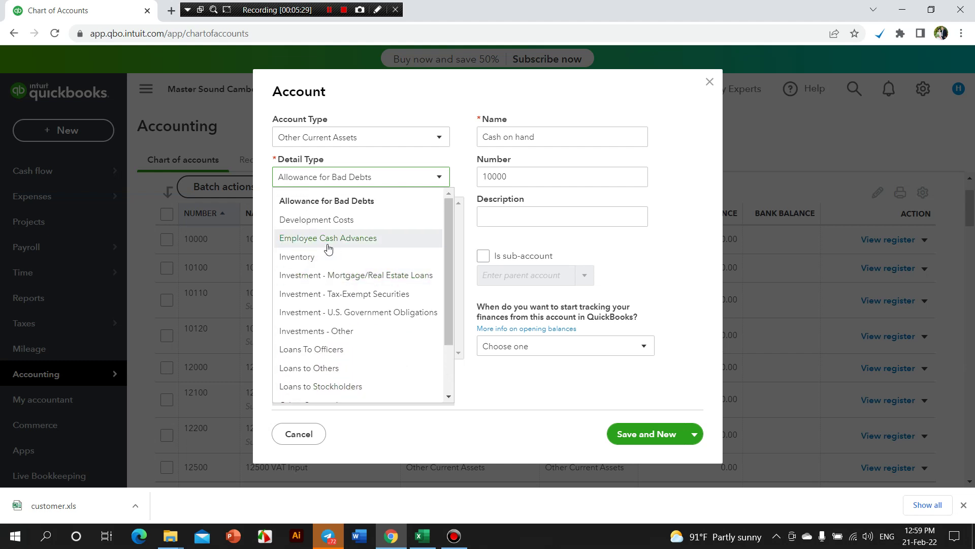
scroll(337, 349, "down", 3)
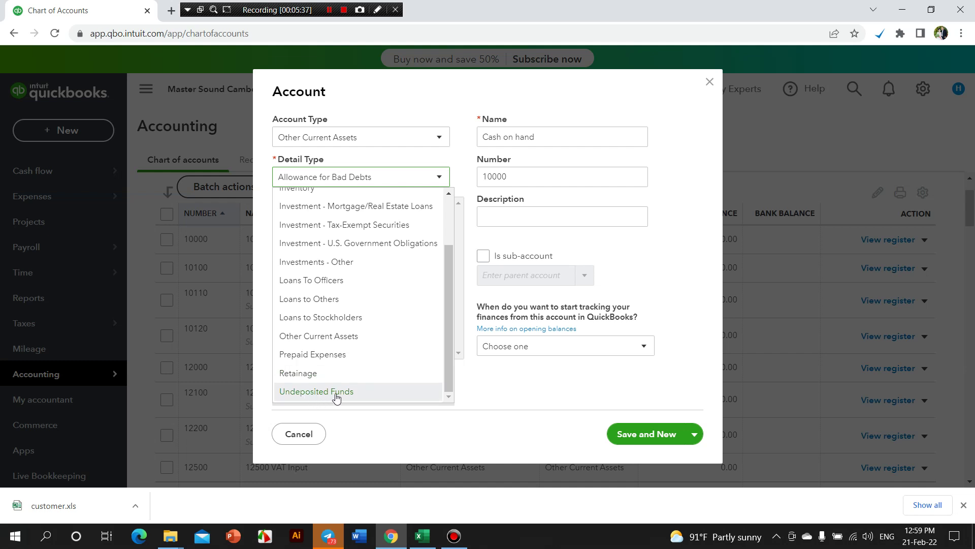
left_click_drag(449, 265, 451, 209)
left_click(449, 161)
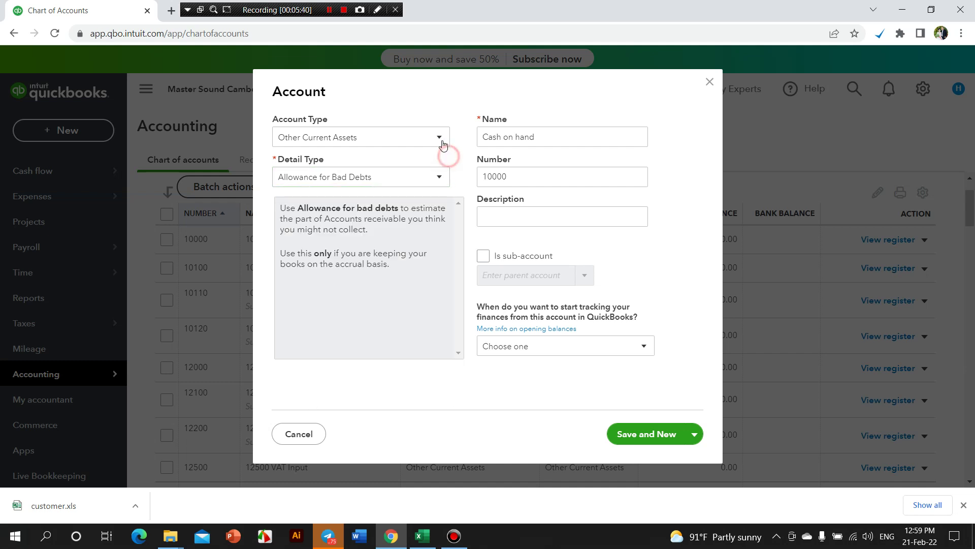
- Change the account type to Fixed Assets and review its detail types from Accumulated Amortization to Vehicles
left_click(439, 138)
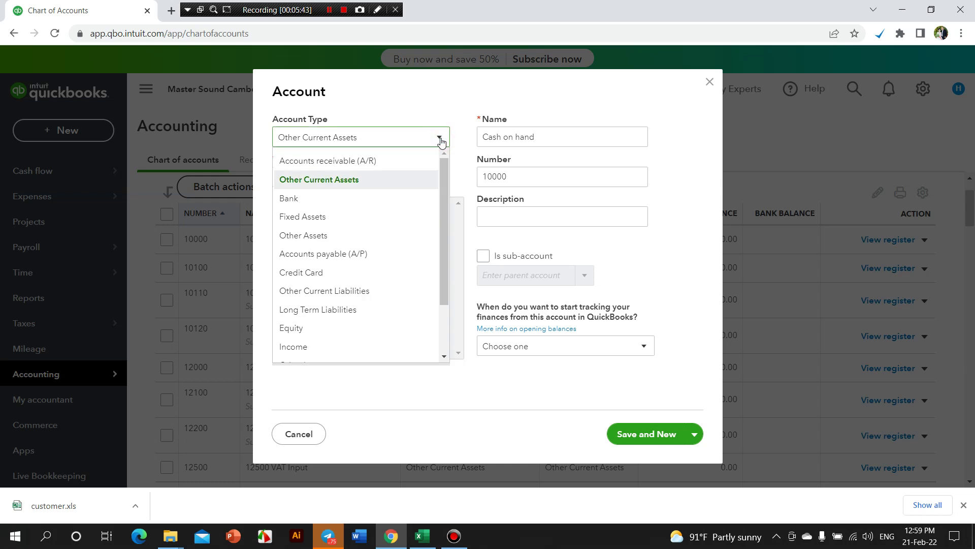
left_click(333, 218)
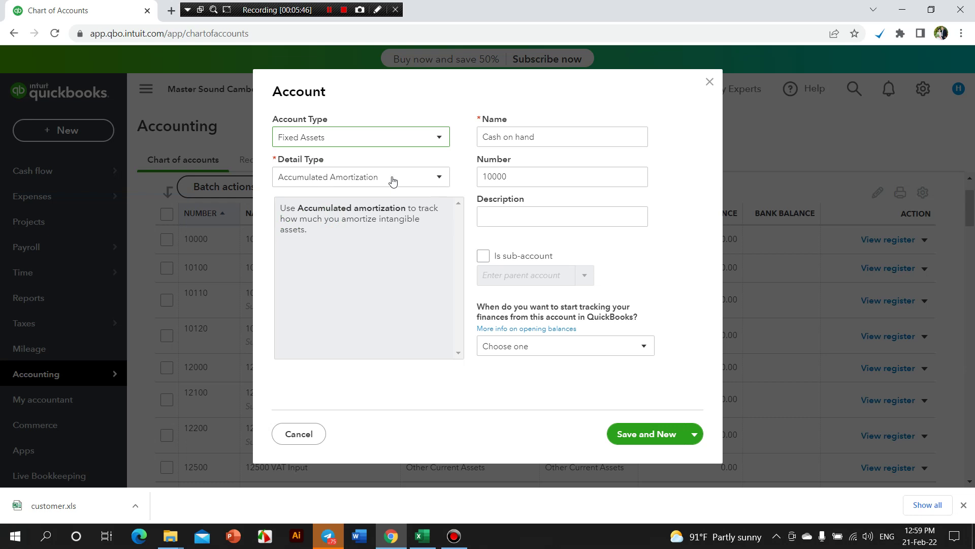
left_click(438, 177)
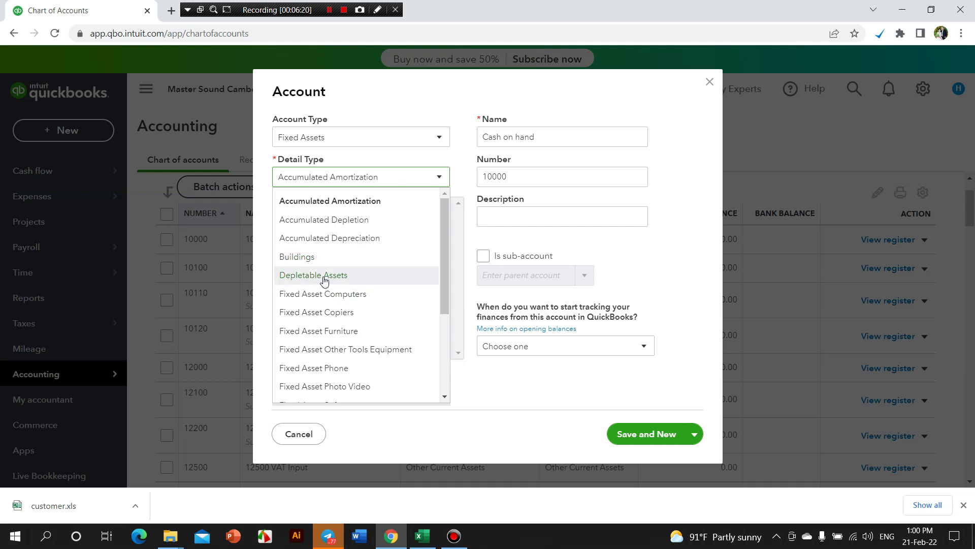
left_click_drag(444, 297, 443, 325)
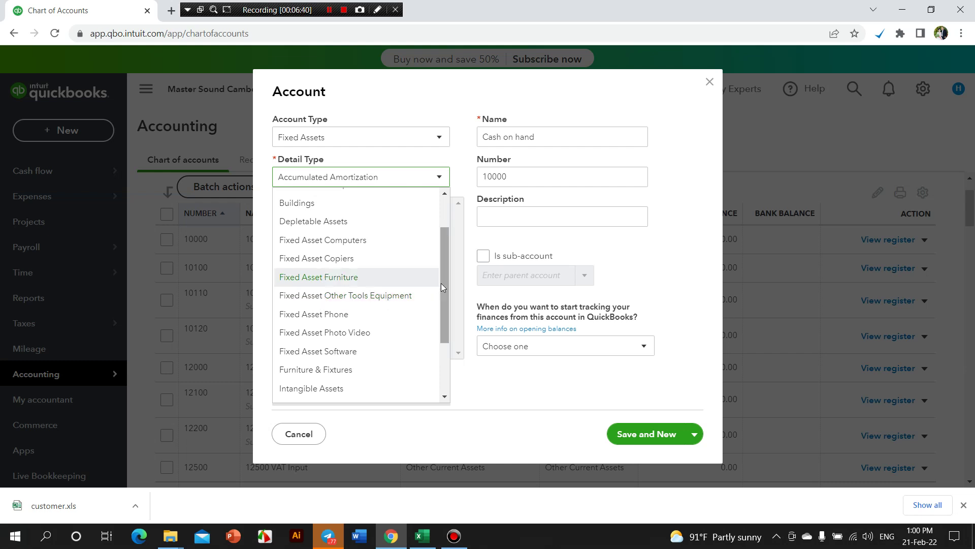
left_click_drag(441, 282, 442, 304)
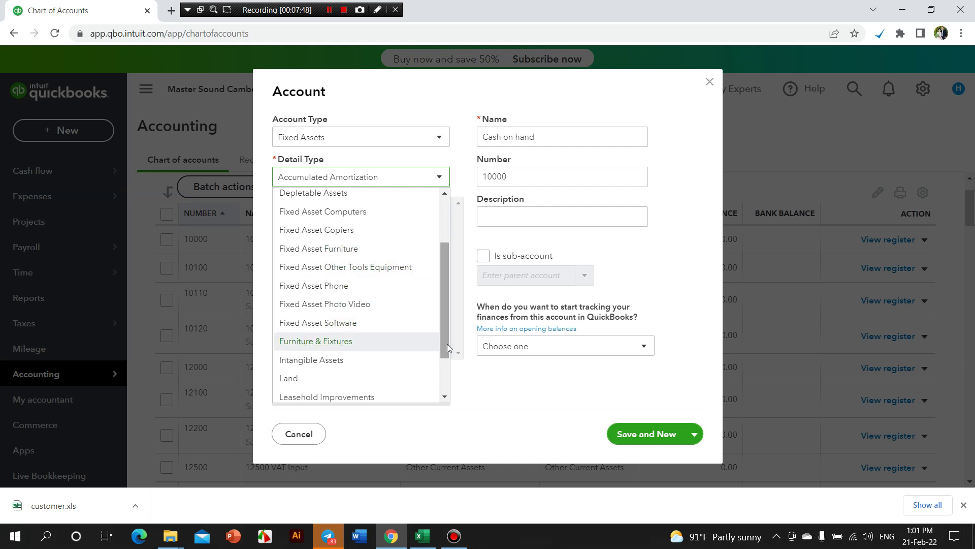
left_click_drag(447, 344, 446, 365)
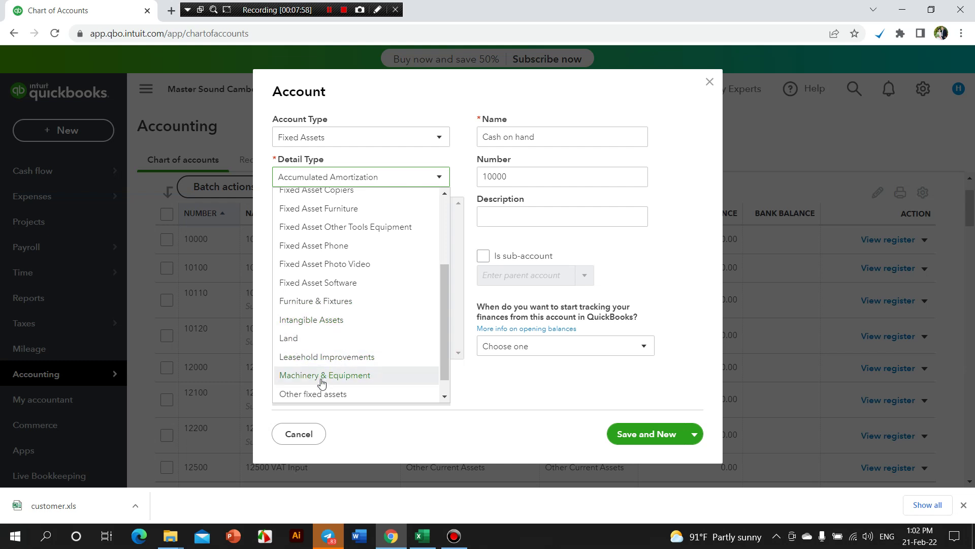
scroll(315, 379, "down", 1)
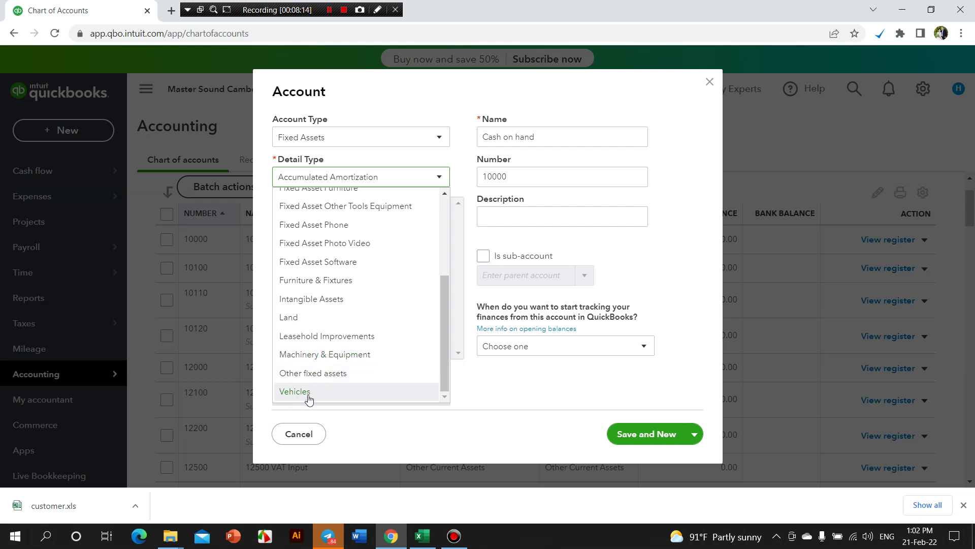
left_click_drag(445, 324, 453, 261)
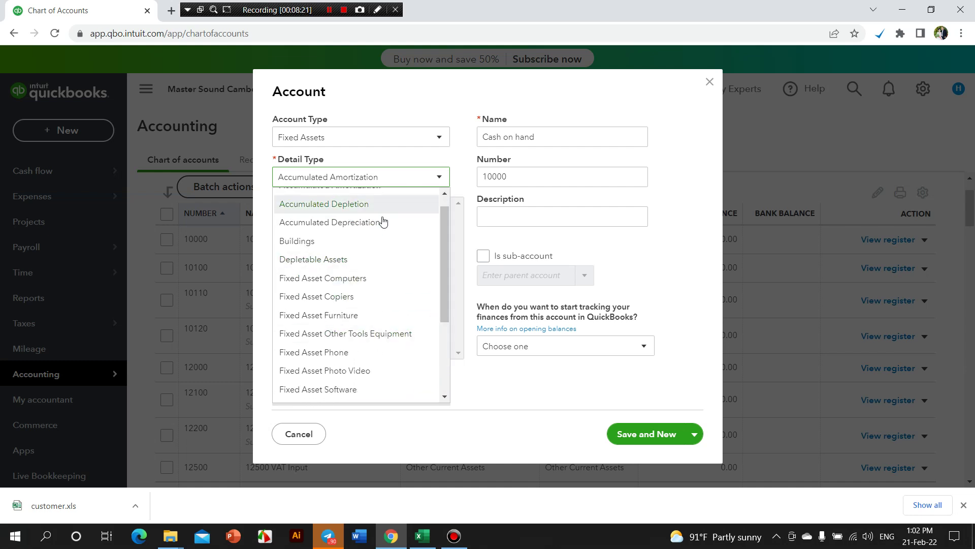
left_click_drag(446, 232, 446, 219)
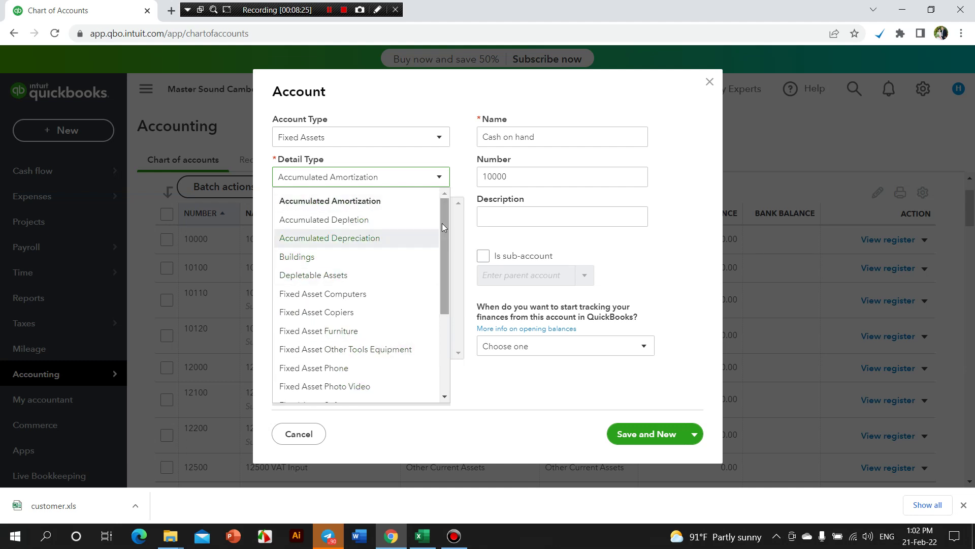
mouse_move(442, 224)
left_mouse_down()
mouse_move(446, 287)
mouse_move(452, 208)
left_mouse_up()
- Change the account type to Other Assets and review its detail types from Accumulated Amortization of Other Assets to Security Deposits
left_click(445, 141)
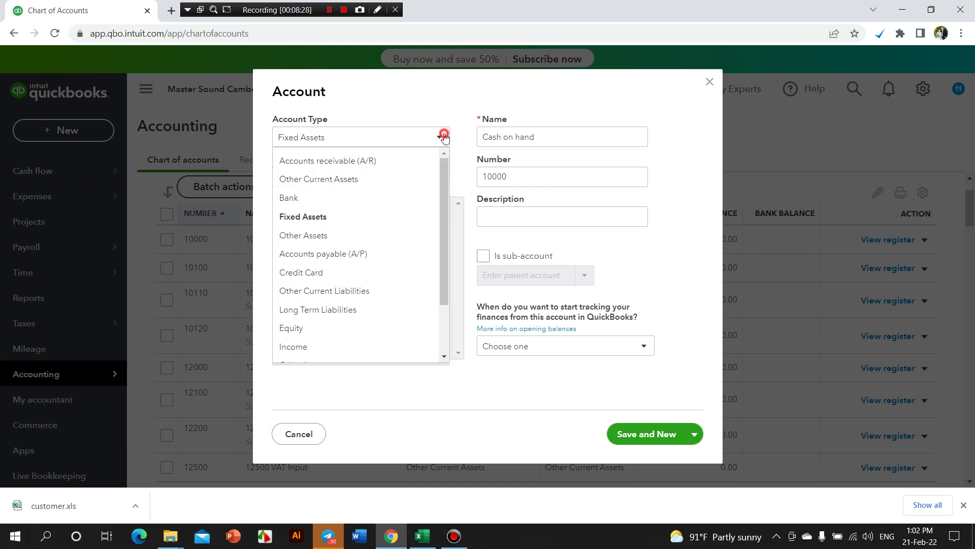
left_click(328, 236)
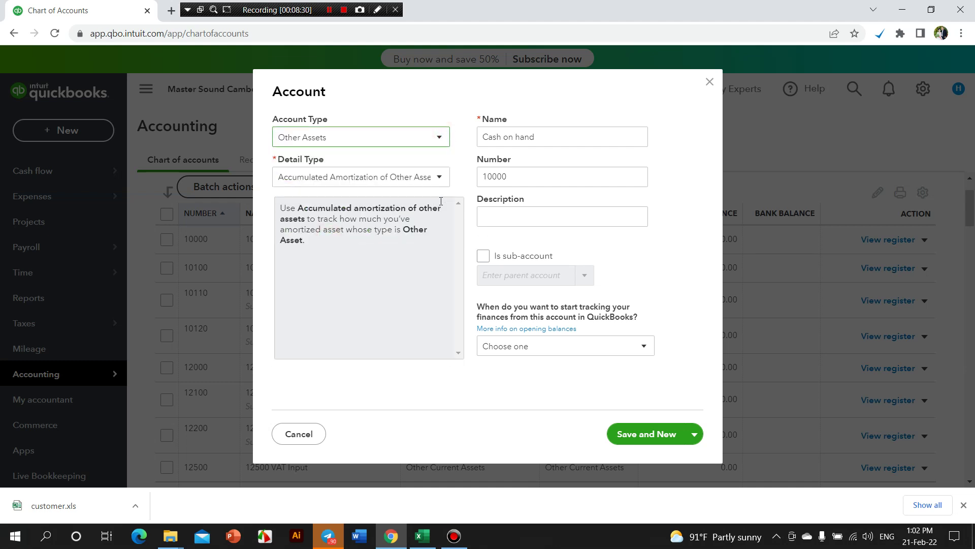
left_click(440, 178)
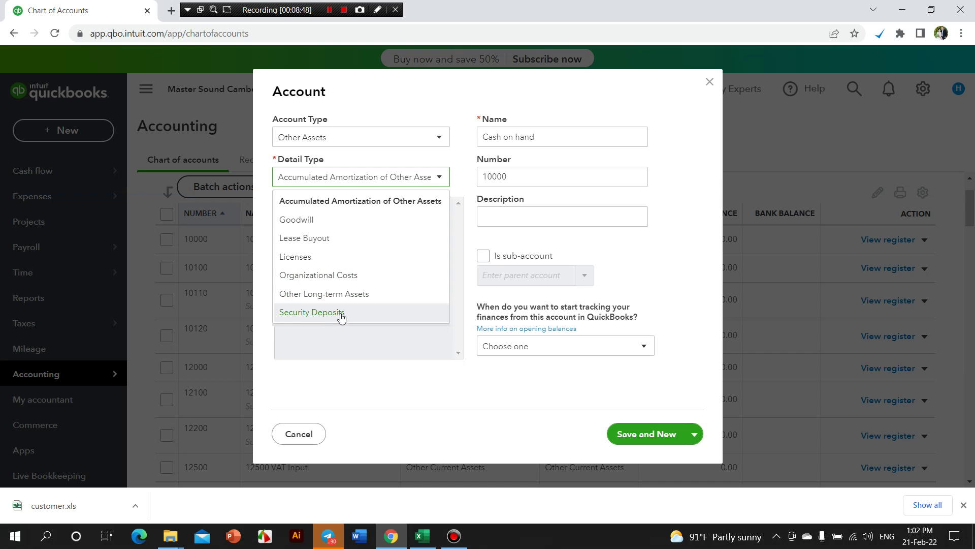
left_click(453, 160)
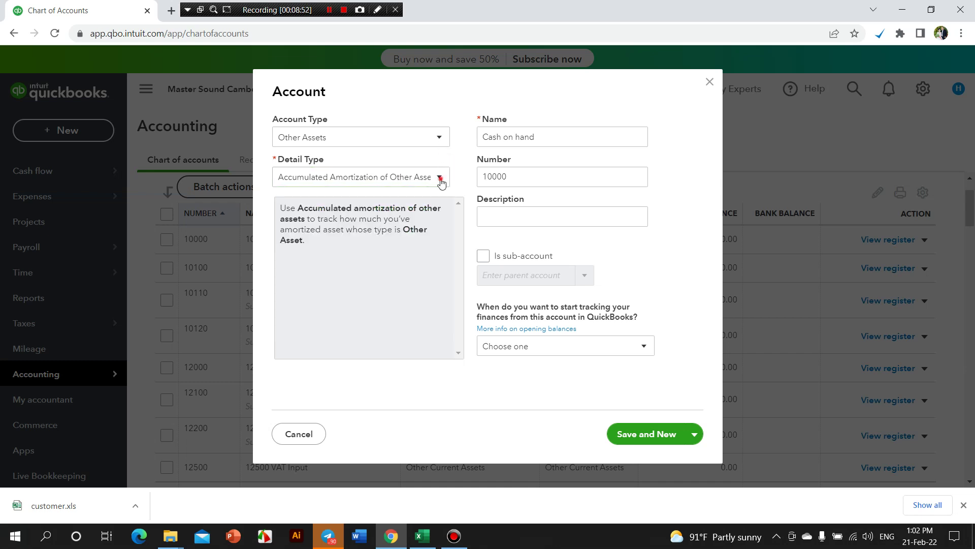
left_click(439, 179)
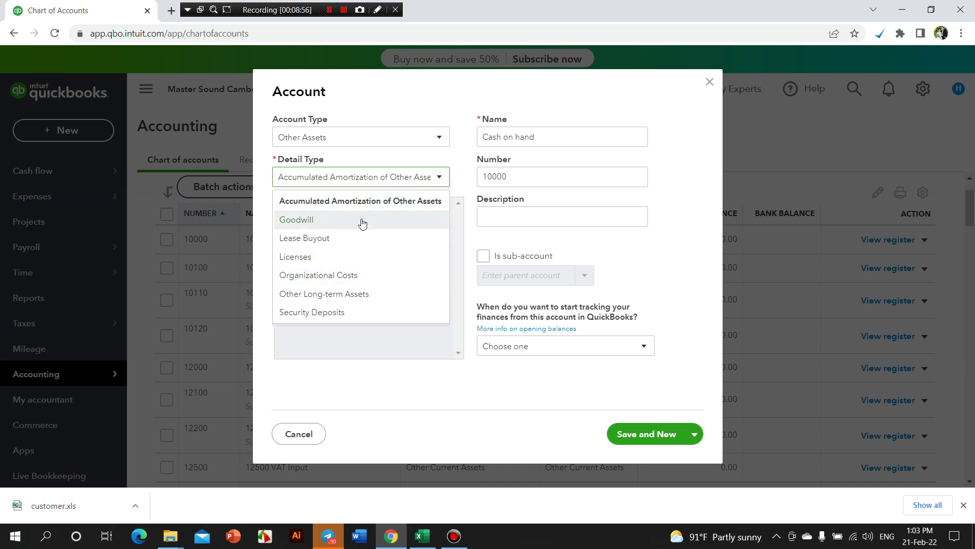
left_click(457, 163)
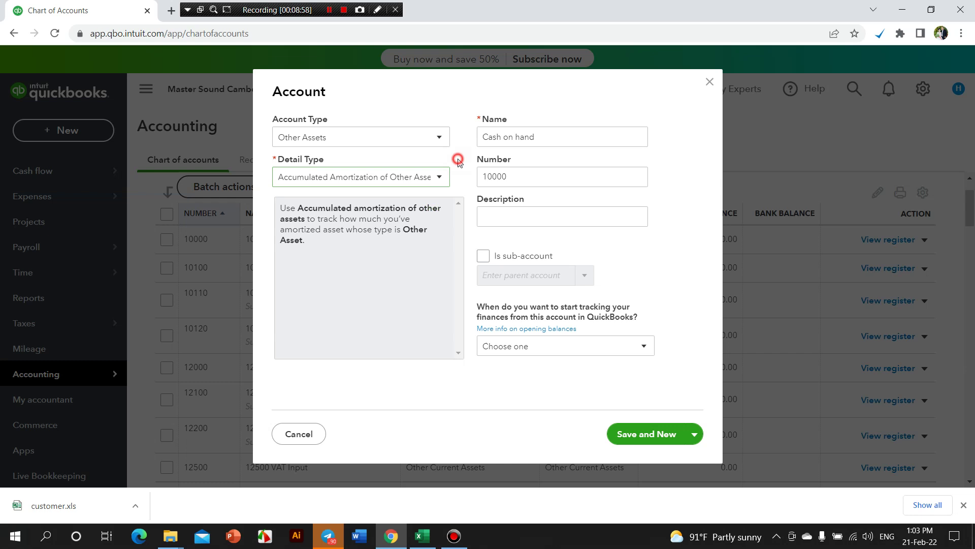
- Change the account type to Accounts payable (A/P) and check which detail types it offers
left_click(440, 138)
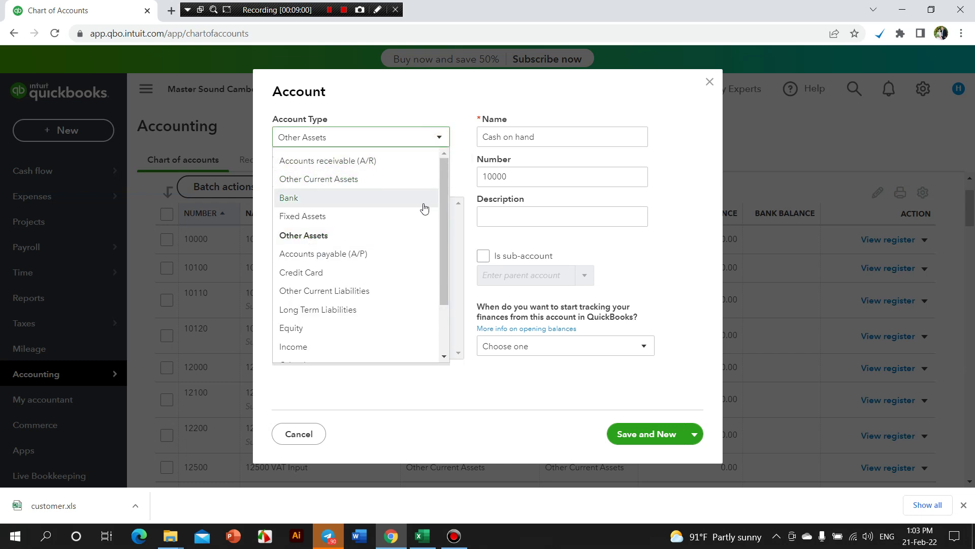
left_click(356, 254)
left_click(438, 139)
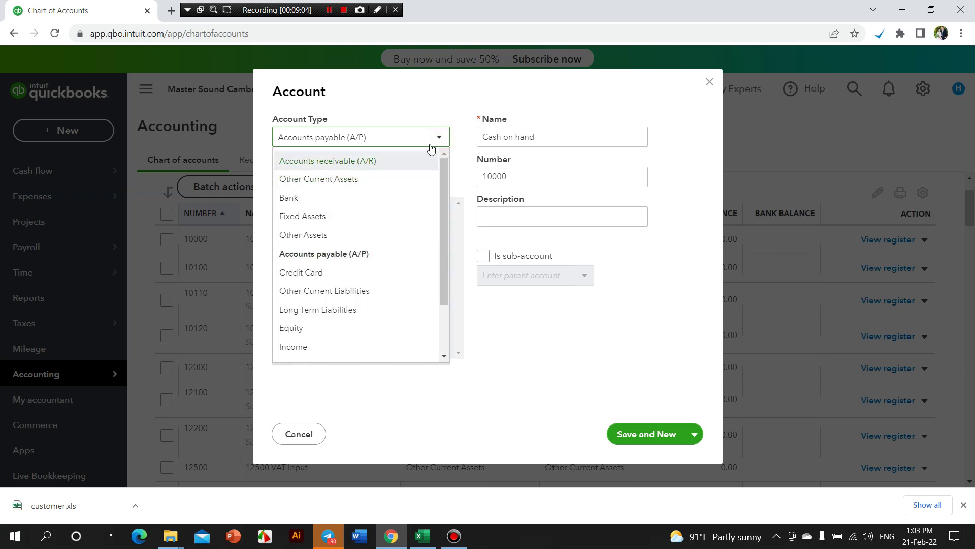
left_click(436, 148)
left_click(436, 176)
- Change the account type to Credit Card and check its available detail types, keeping Credit Card as the detail type
left_click(438, 143)
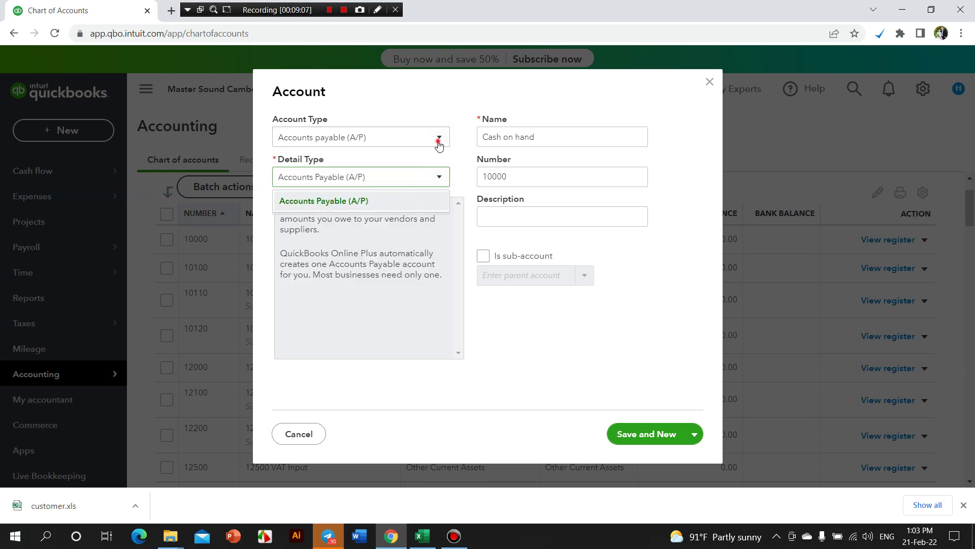
left_click(338, 272)
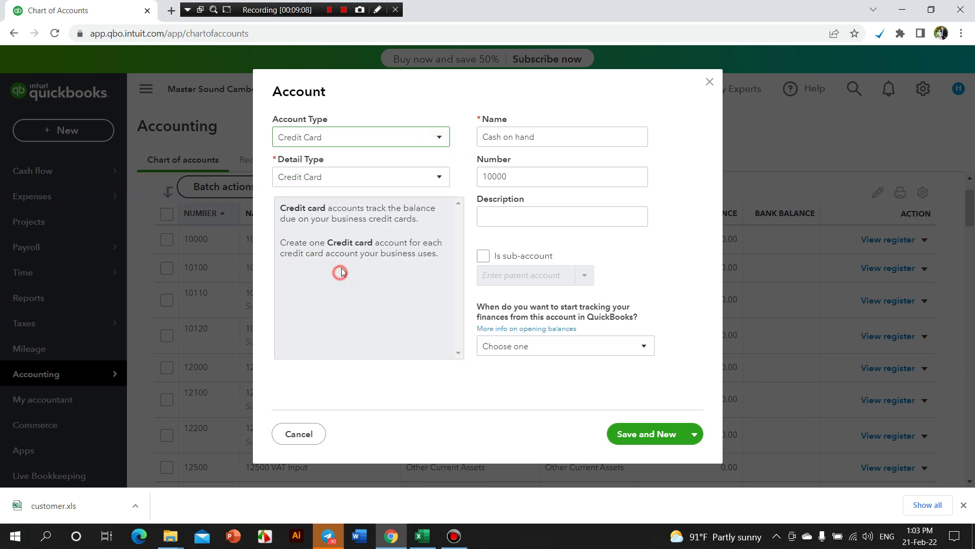
left_click(440, 176)
left_click(387, 201)
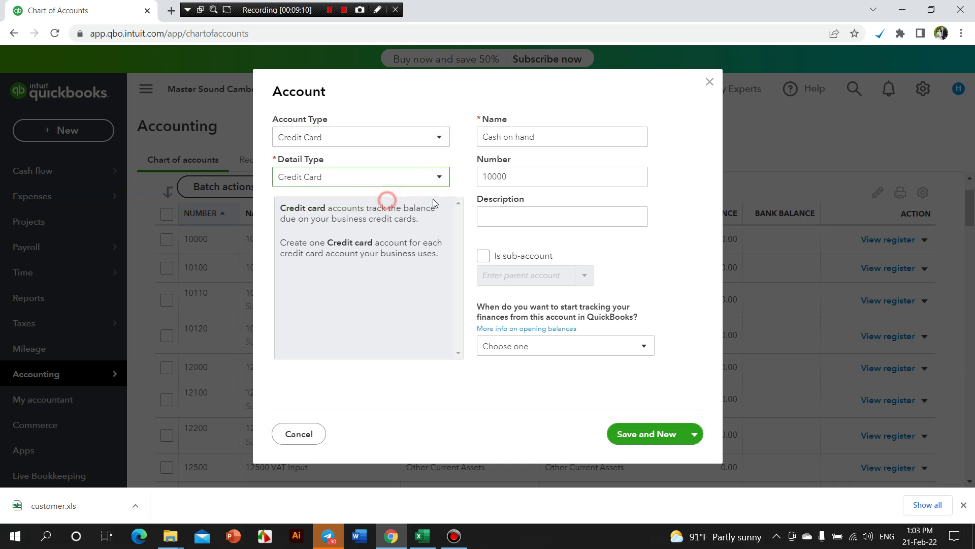
- Change the account type to Other Current Liabilities and review its detail types from Deferred Revenue to Undistributed Tips
left_click(443, 139)
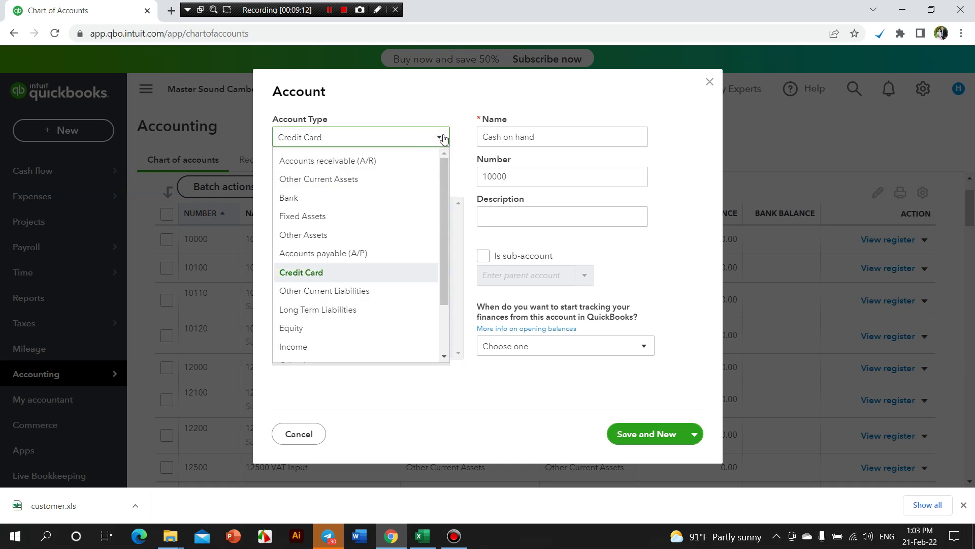
left_click(331, 295)
left_click(441, 176)
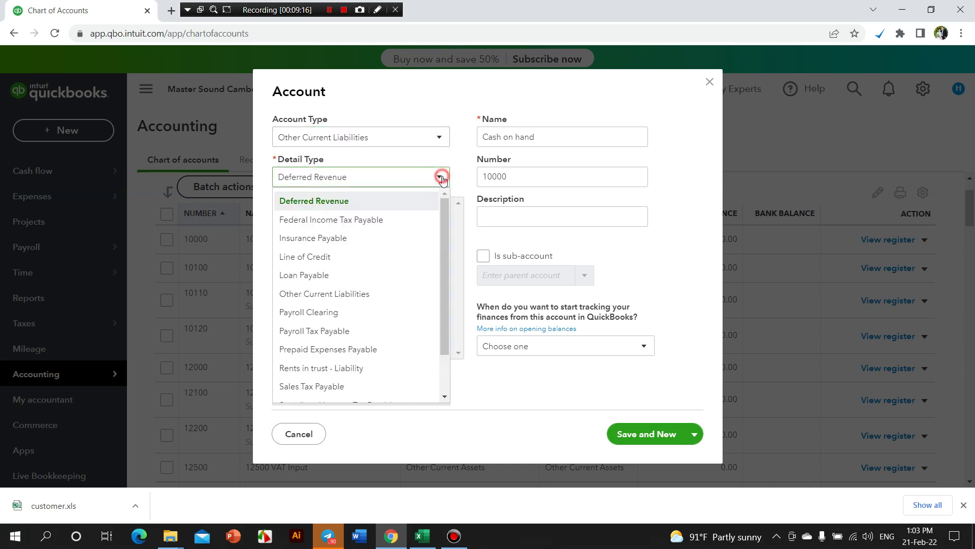
left_click_drag(443, 208, 433, 298)
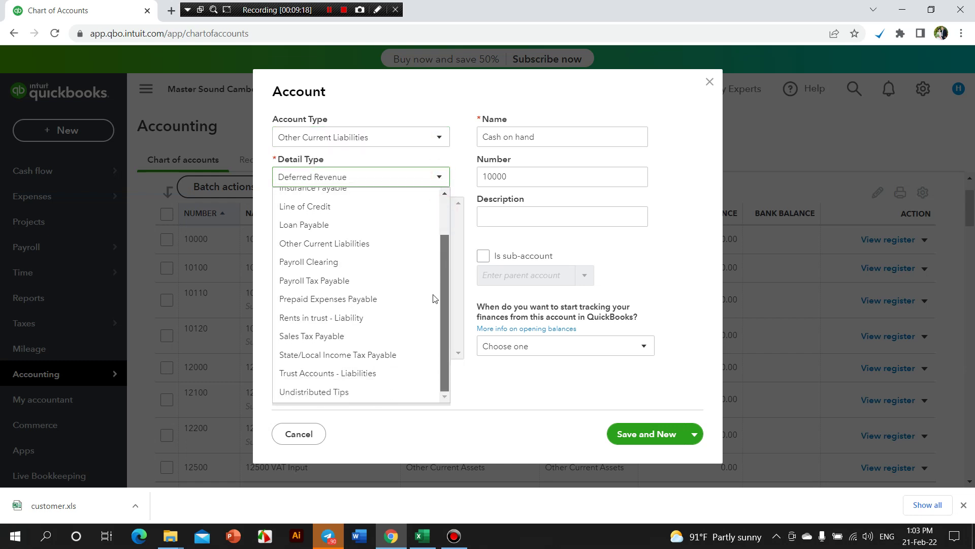
left_click_drag(445, 247, 447, 203)
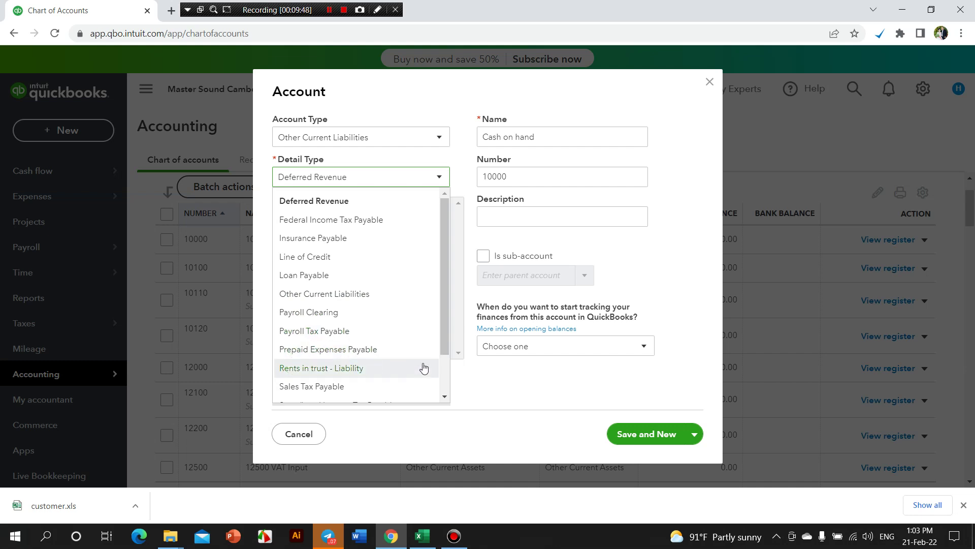
scroll(437, 356, "down", 2)
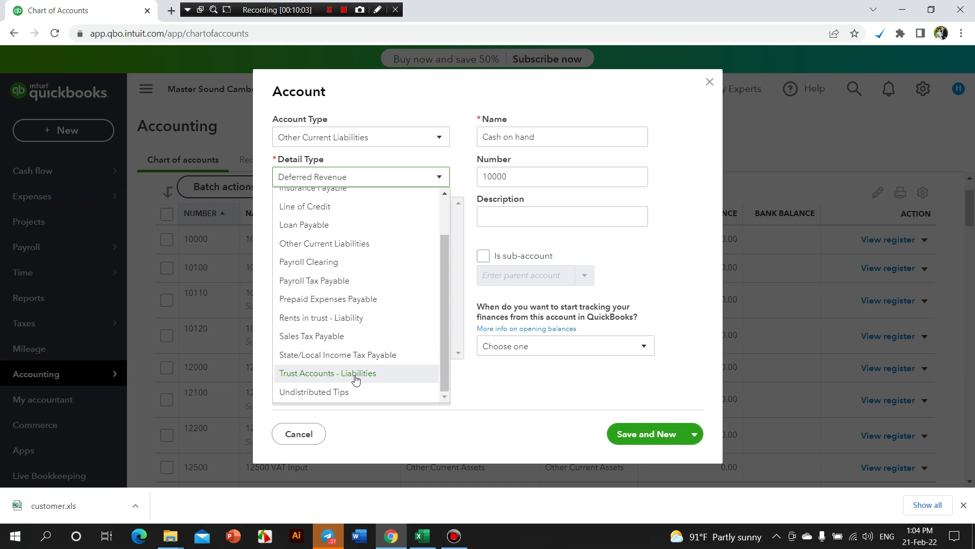
left_click(446, 376)
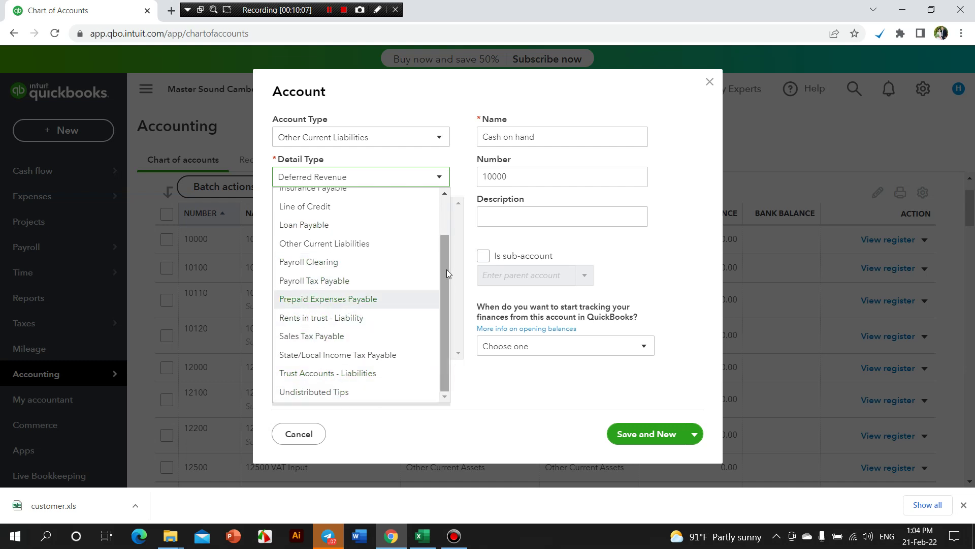
left_click_drag(446, 269, 446, 313)
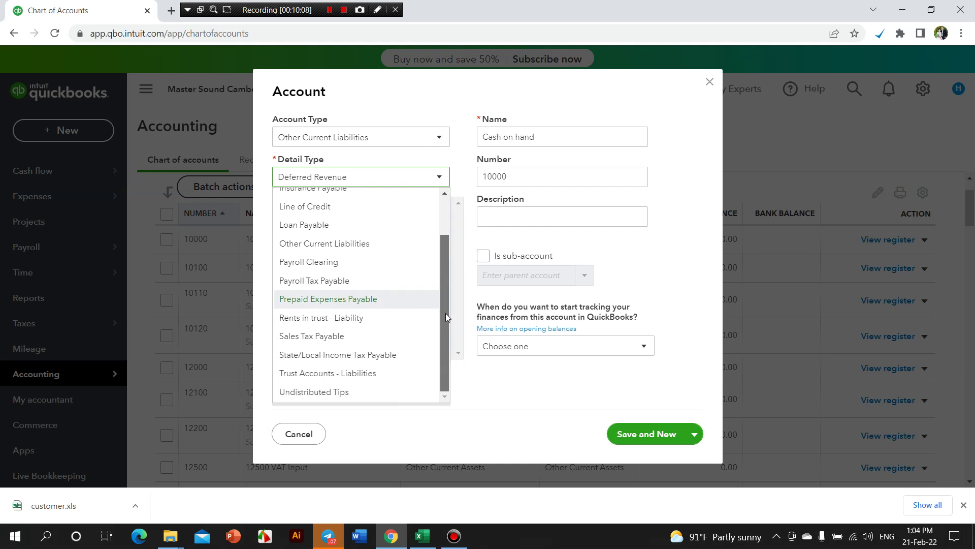
scroll(447, 254, "up", 2)
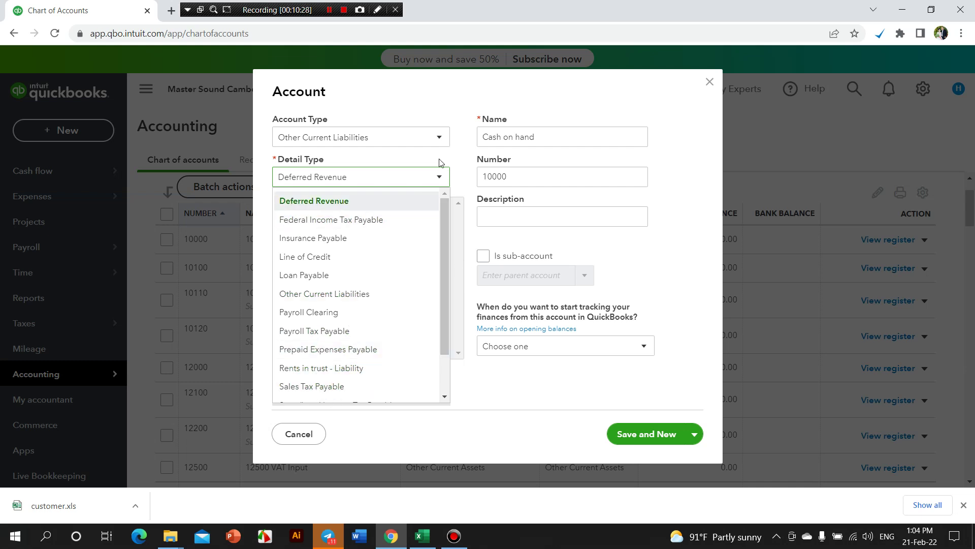
- Change the account type to Long Term Liabilities and review its detail types from Notes Payable to Shareholder Notes Payable
left_click(440, 141)
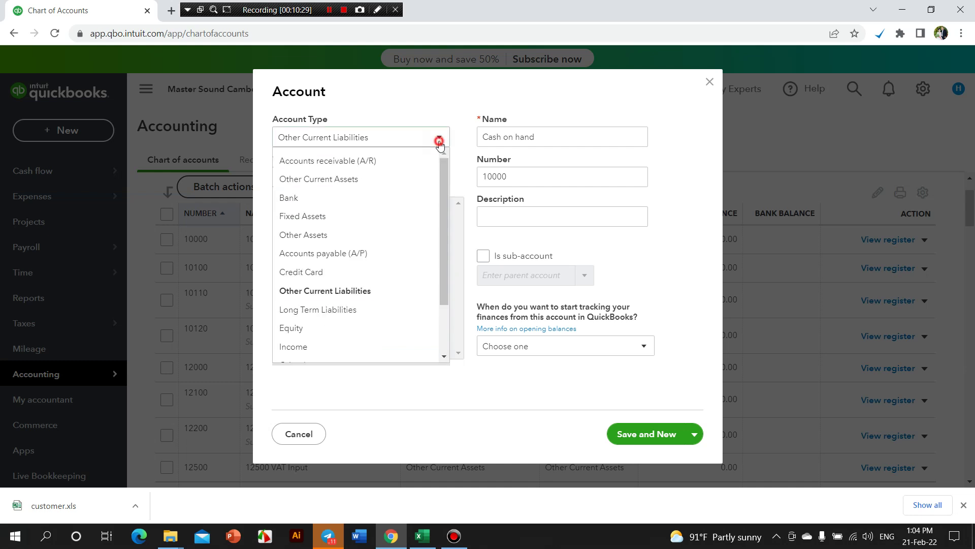
left_click(340, 310)
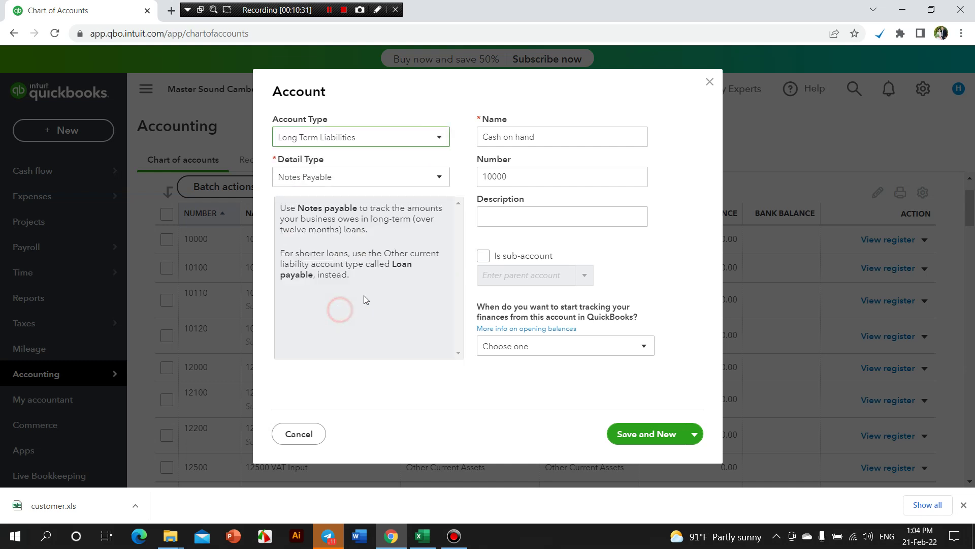
left_click(440, 179)
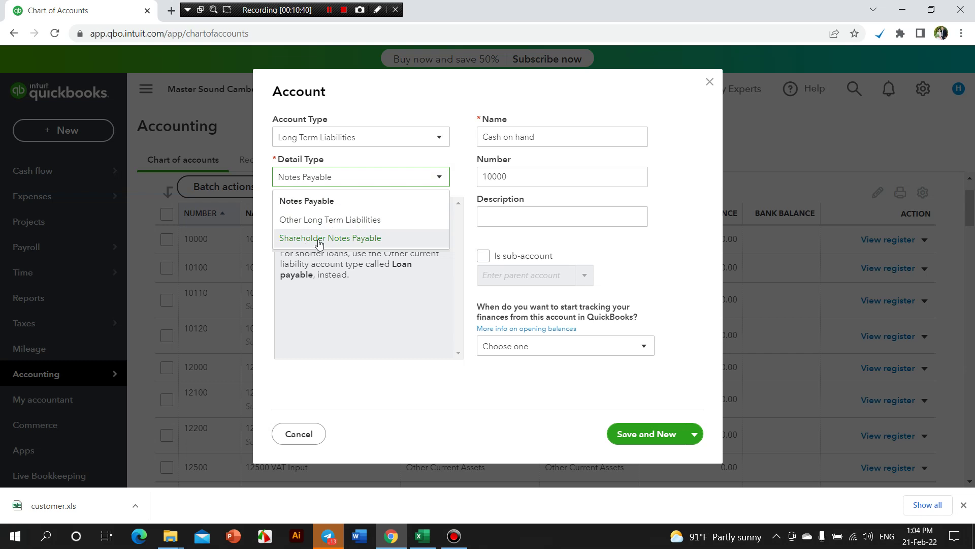
left_click(446, 158)
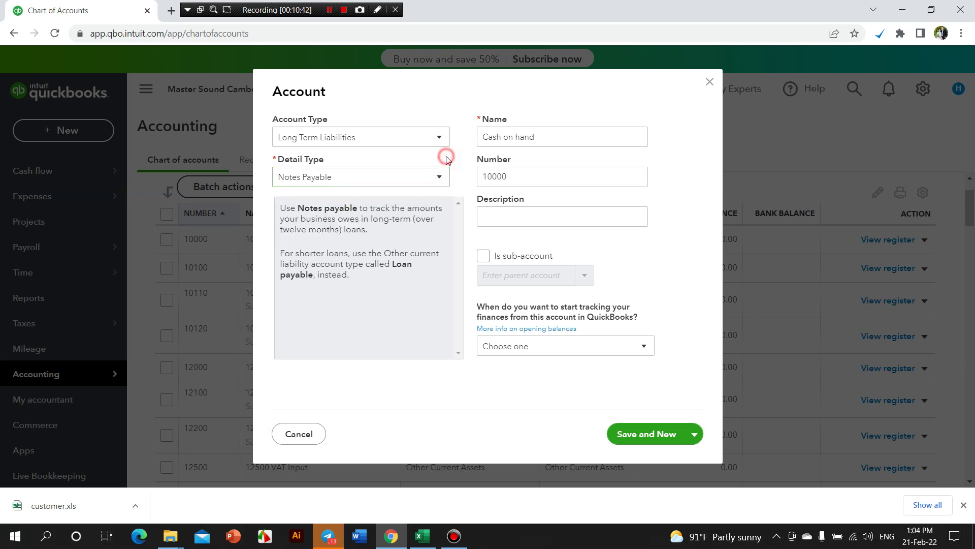
- Change the account type to Equity and review its detail types from Accumulated Adjustment to Treasury Stock
left_click(439, 136)
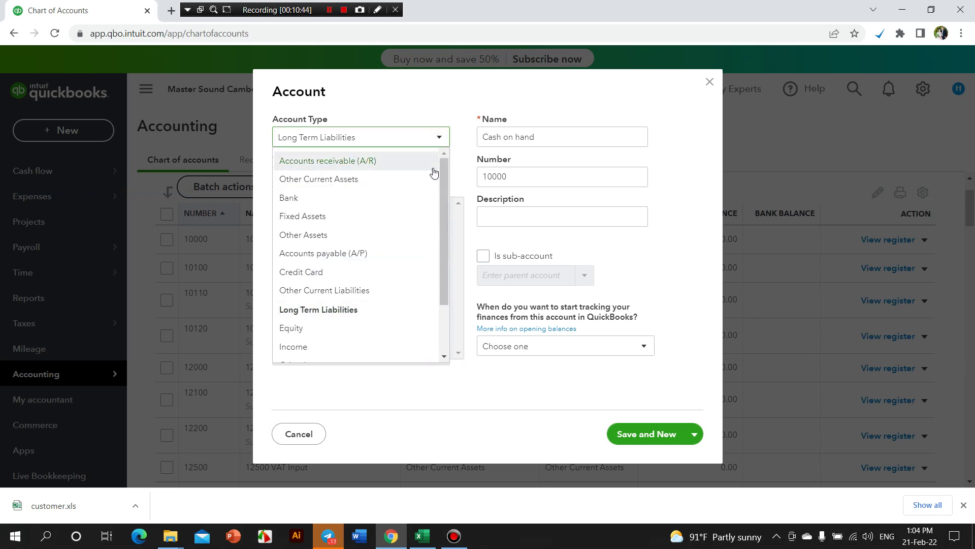
left_click(322, 328)
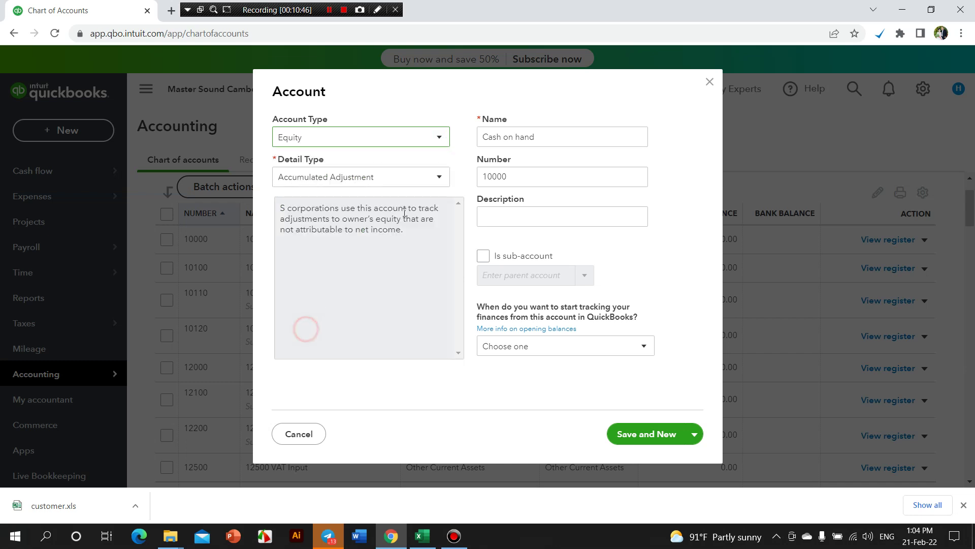
left_click(440, 177)
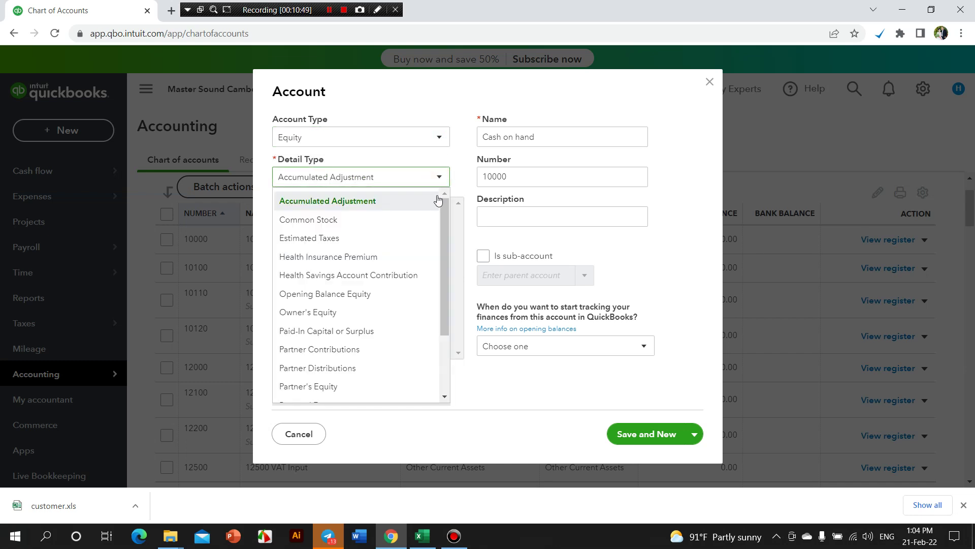
left_click(442, 206)
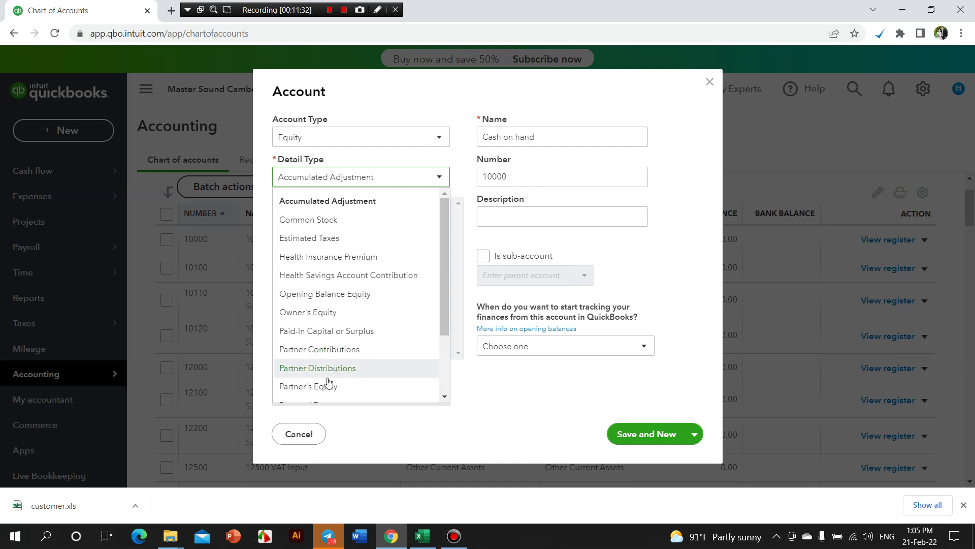
scroll(325, 383, "down", 2)
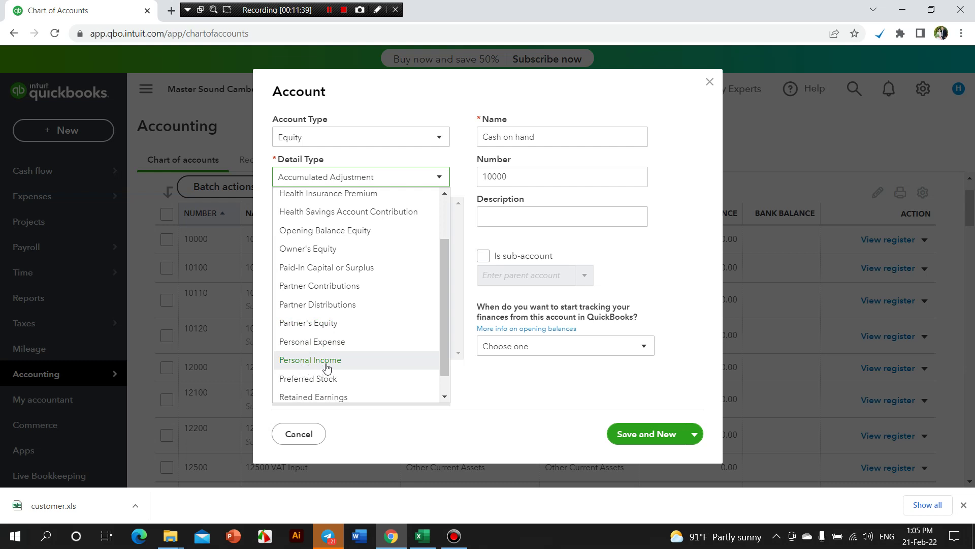
scroll(322, 386, "down", 1)
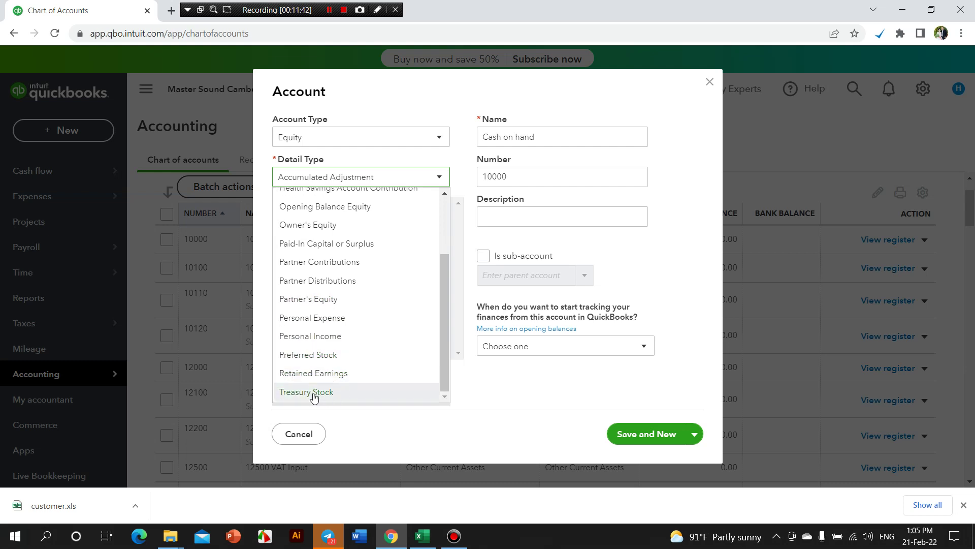
scroll(361, 289, "up", 2)
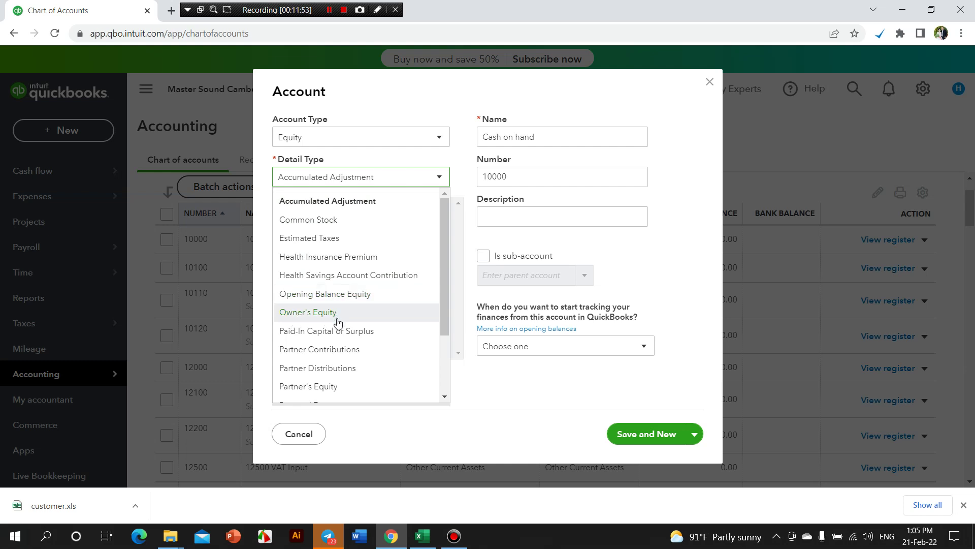
scroll(337, 314, "down", 1)
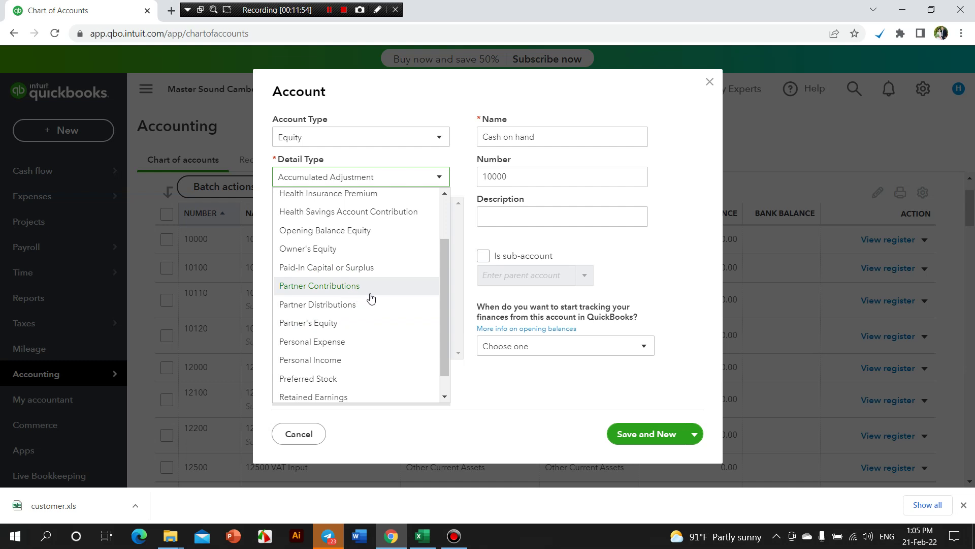
scroll(378, 325, "down", 1)
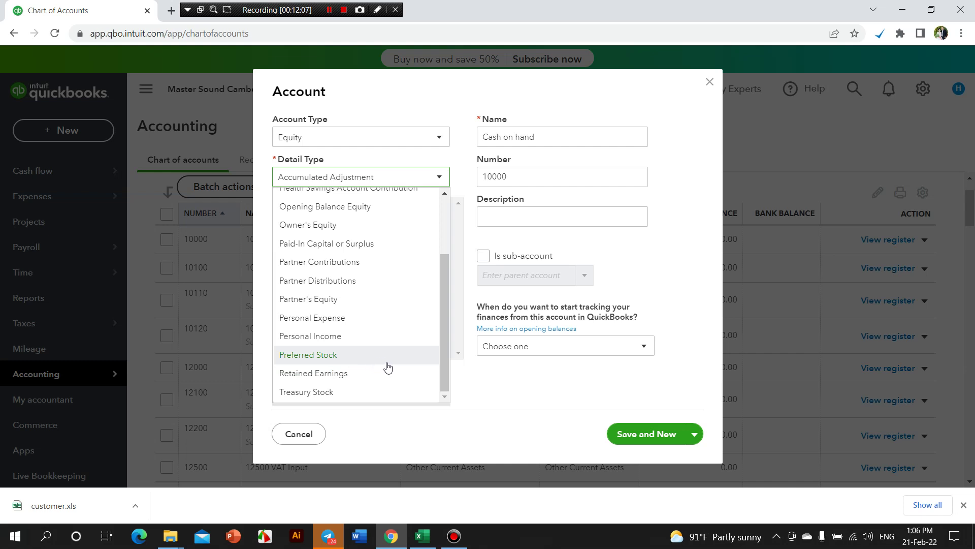
scroll(386, 366, "up", 1)
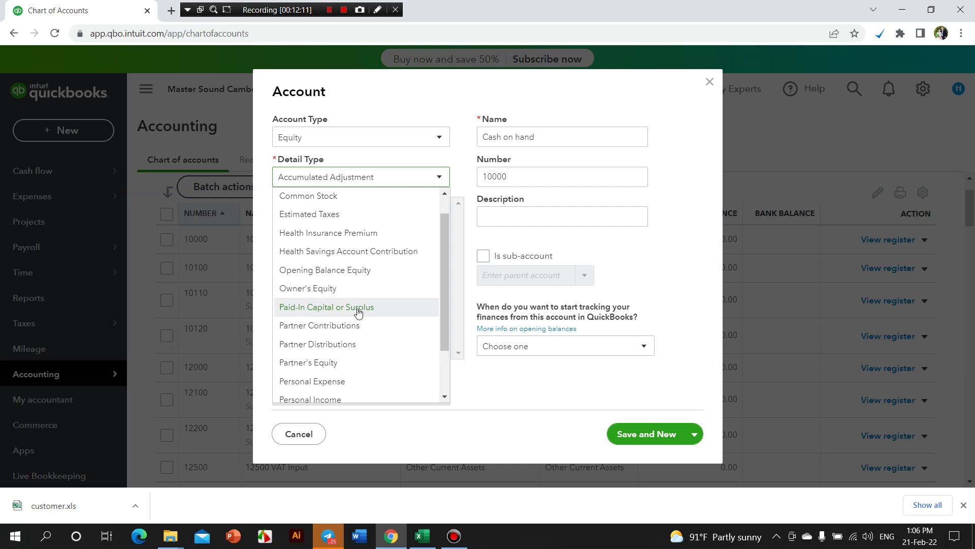
scroll(371, 315, "up", 1)
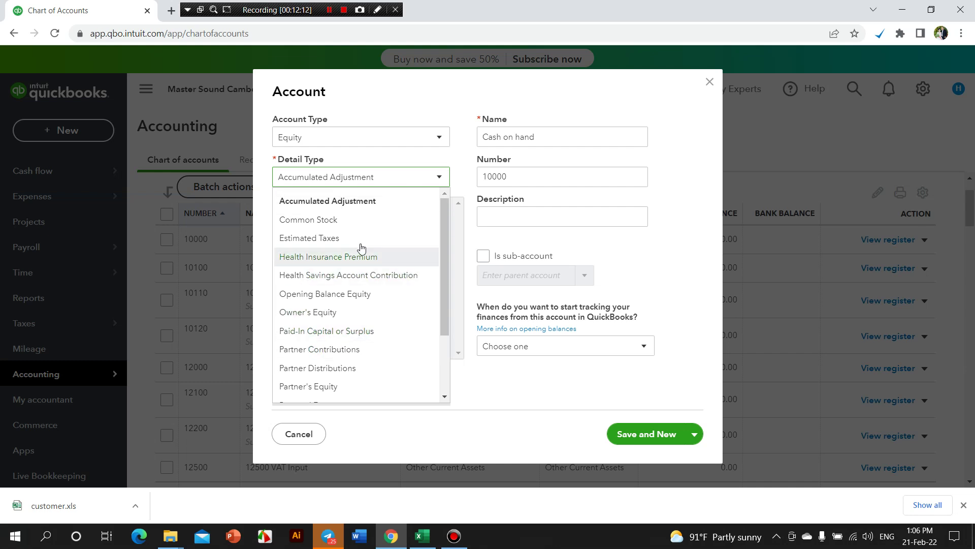
left_click(456, 166)
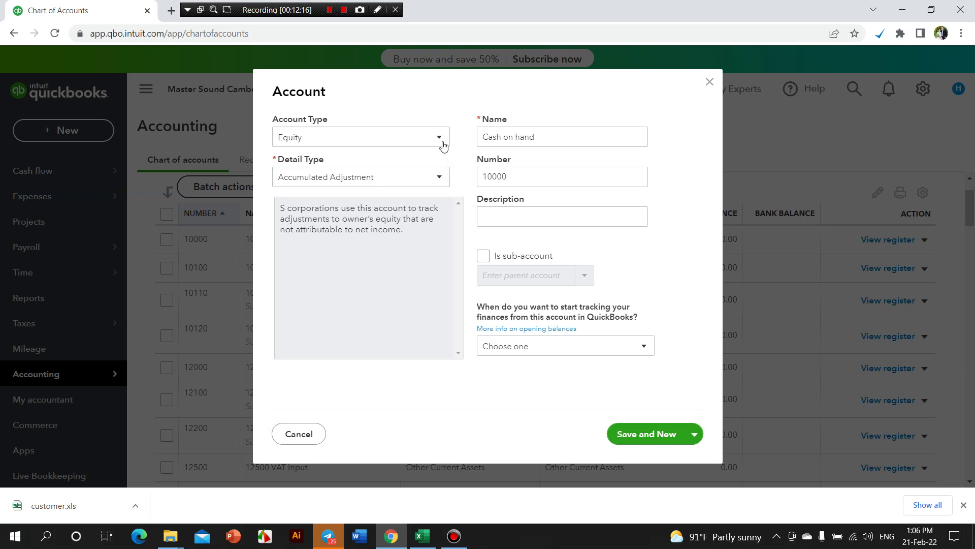
- Change the account type to Income and review its detail types from Discounts/Refunds Given to Unapplied Cash Payment Income
left_click(442, 146)
scroll(391, 305, "down", 2)
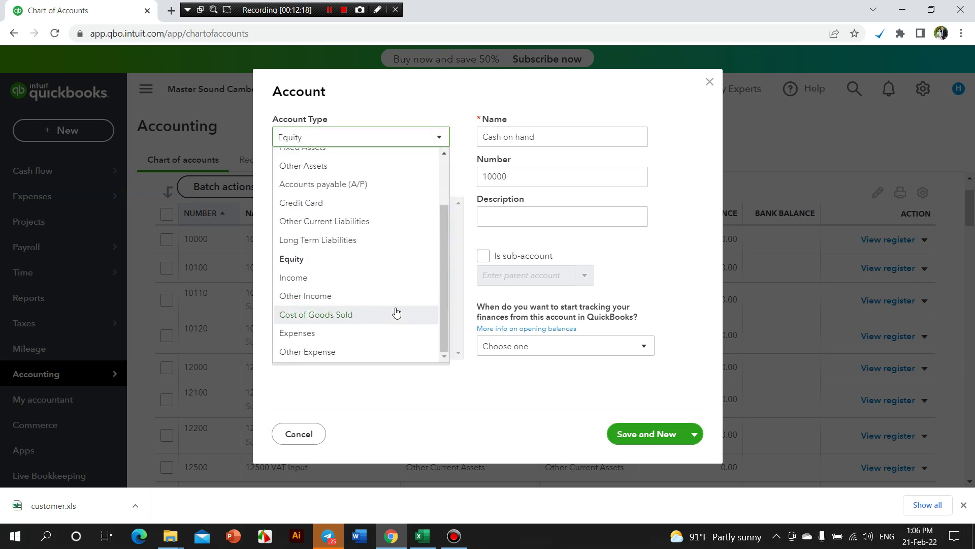
left_click(310, 279)
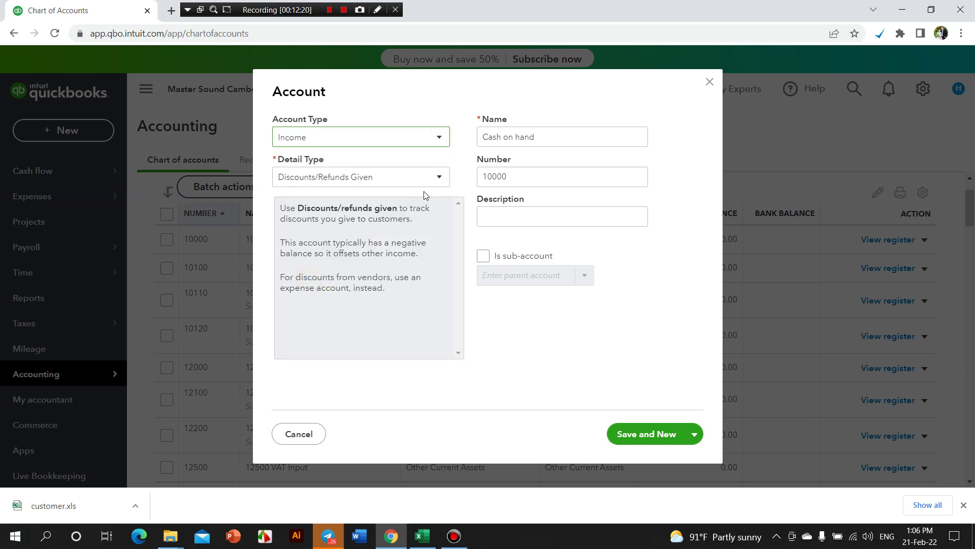
left_click(441, 179)
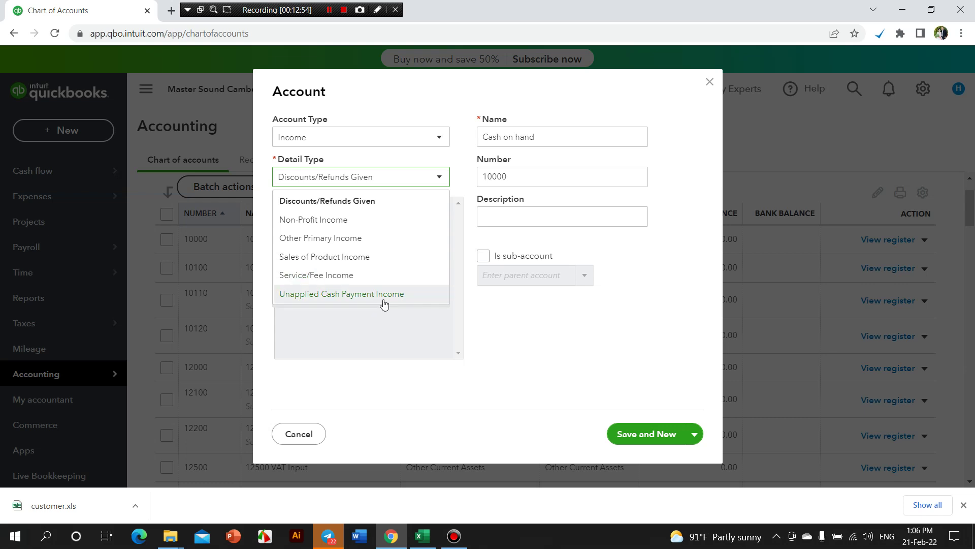
- Change the account type to Other Income and review its detail types from Dividend Income to Tax-Exempt Interest
left_click(441, 141)
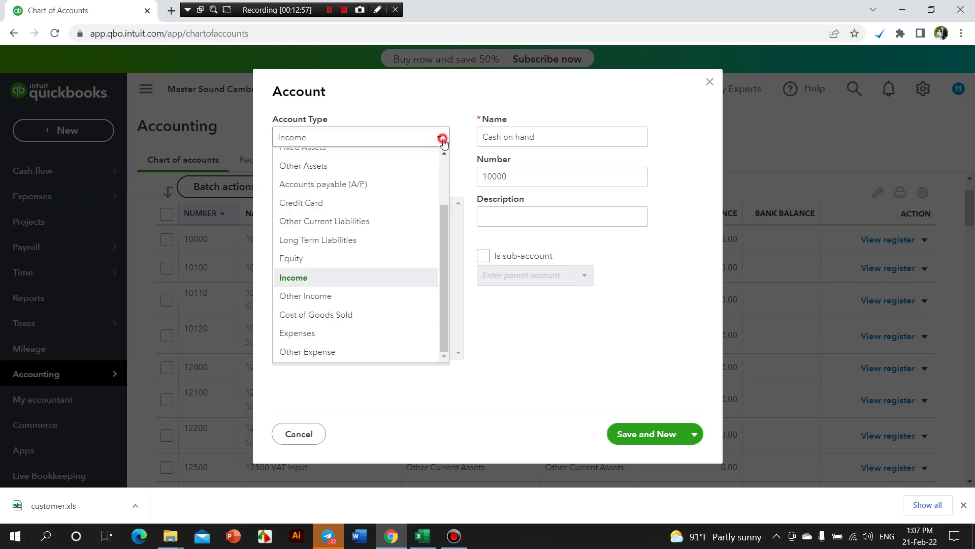
left_click(321, 298)
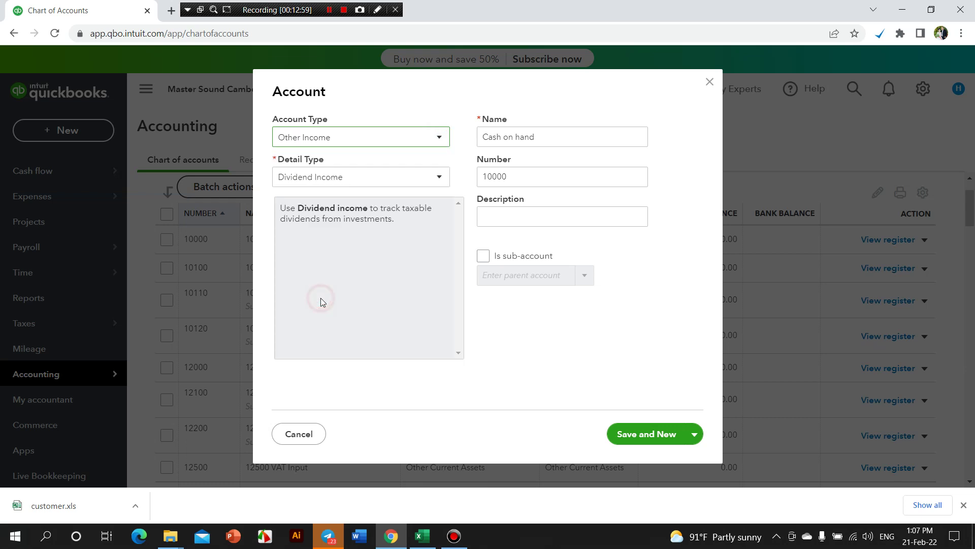
left_click(441, 178)
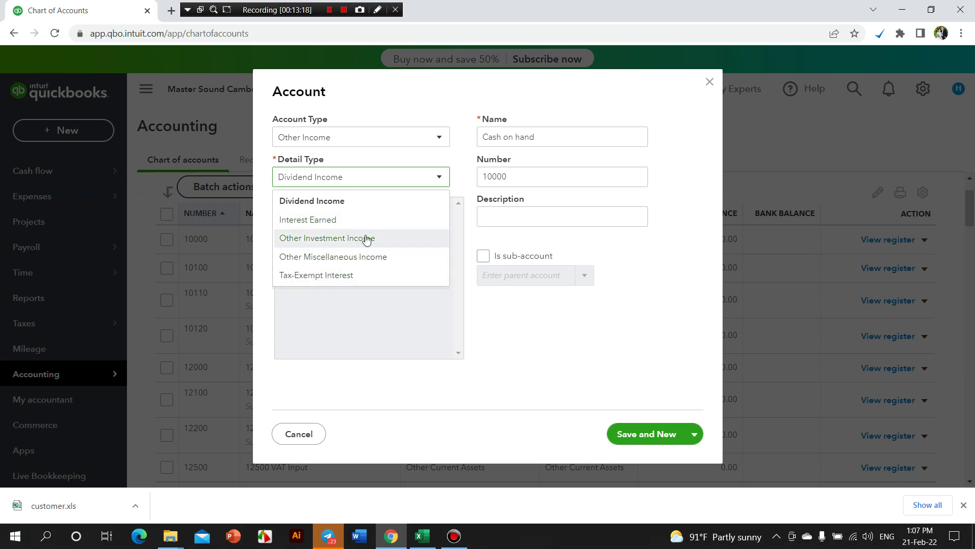
left_click(439, 177)
left_click(439, 177)
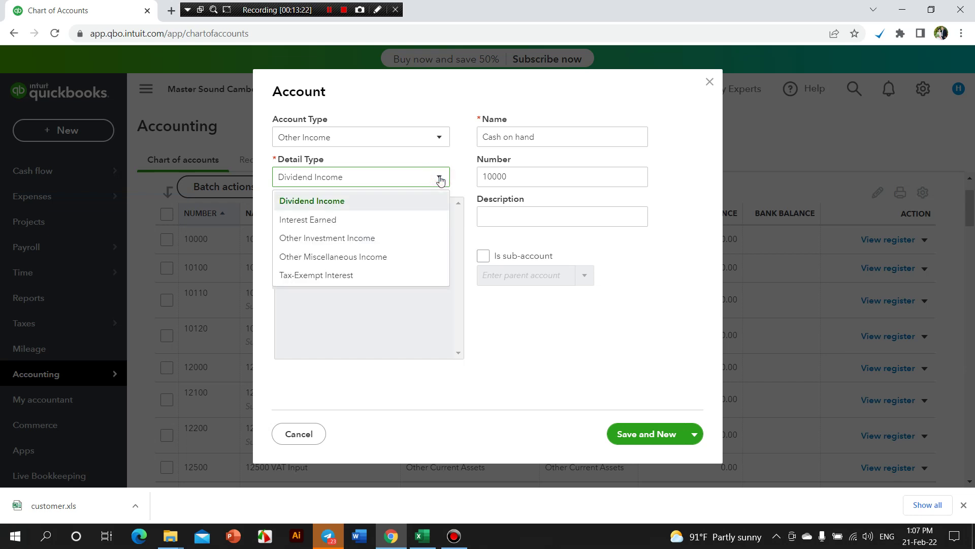
left_click(439, 178)
left_click(439, 178)
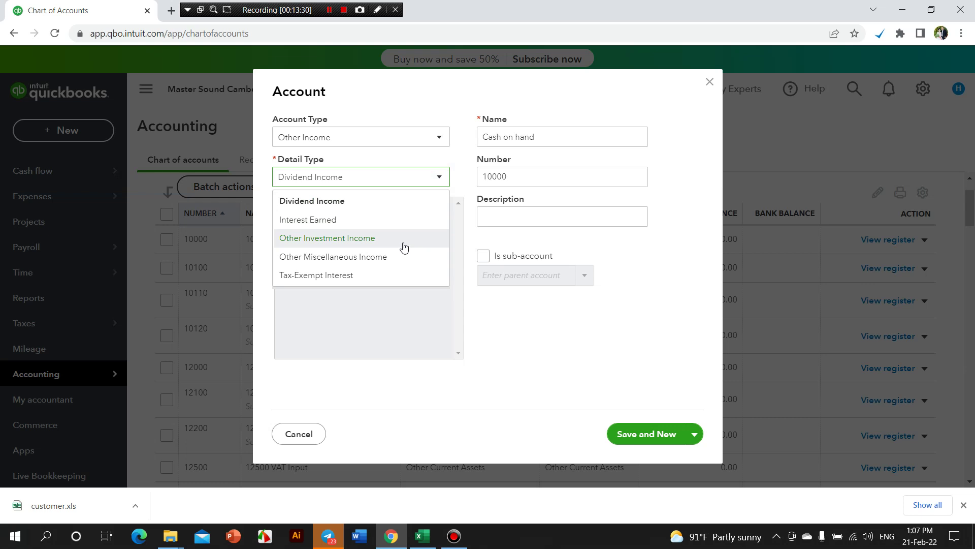
- Change the account type to Cost of Goods Sold and review its detail types from Cost of labor - COS to Supplies & Materials - COGS
left_click(438, 138)
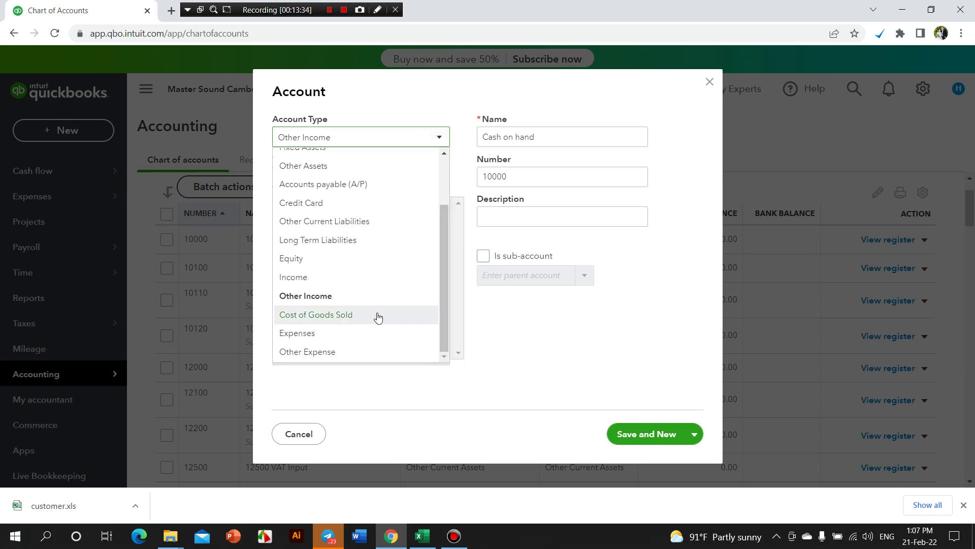
left_click(337, 315)
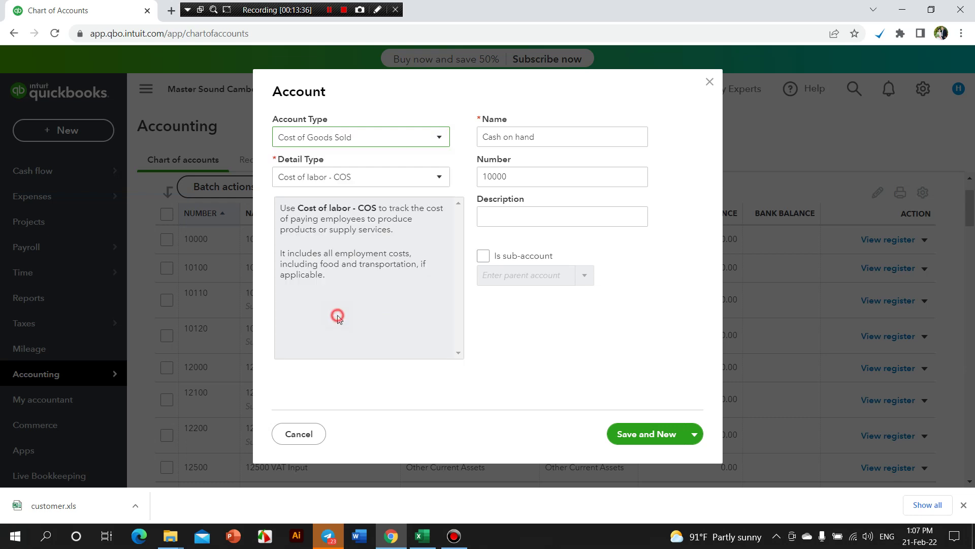
left_click(438, 182)
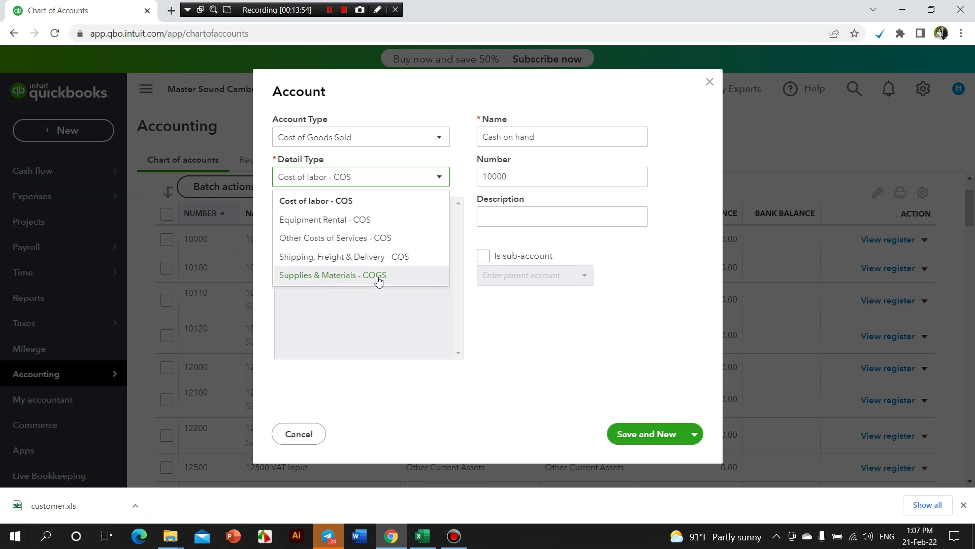
- Change the account type to Expenses and review its detail types from Advertising/Promotional to Utilities
left_click(438, 137)
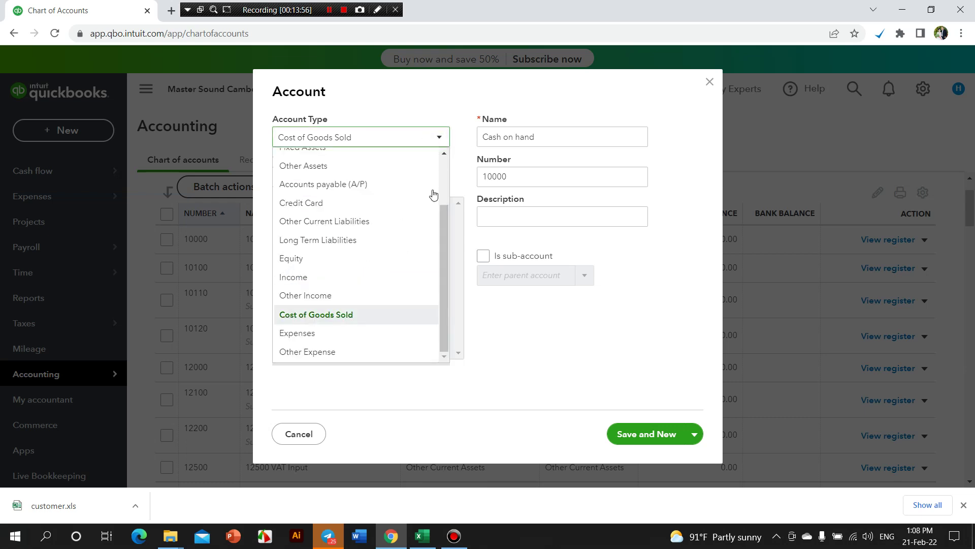
left_click(314, 333)
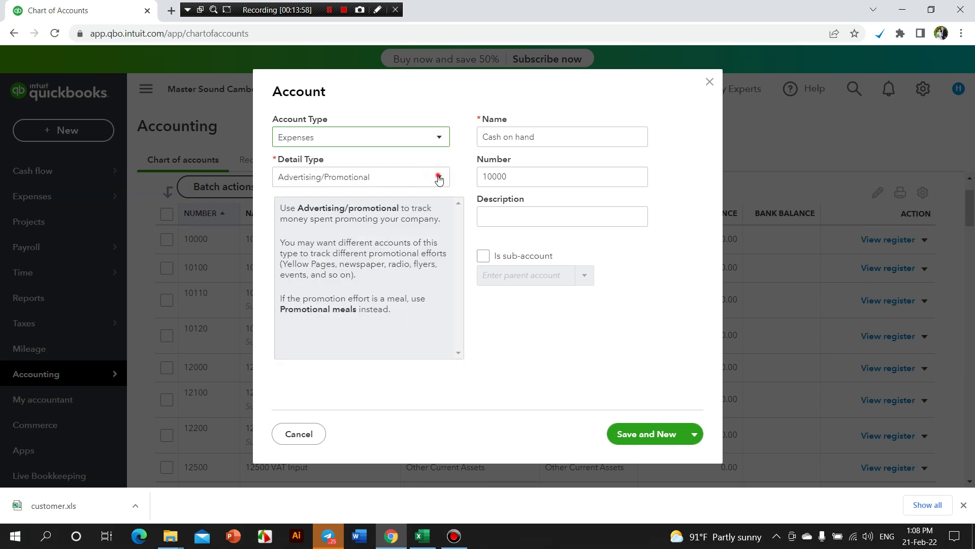
left_click(438, 178)
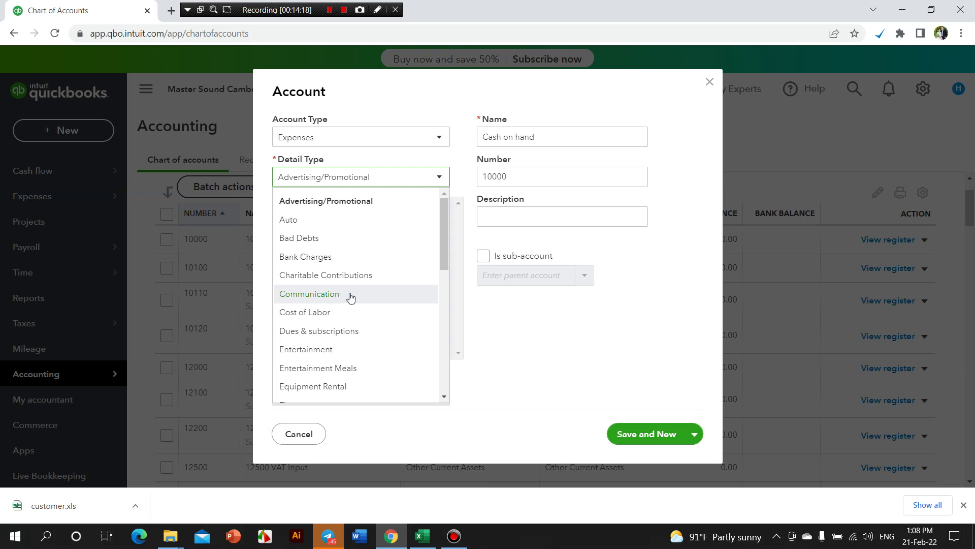
left_click_drag(442, 266, 442, 279)
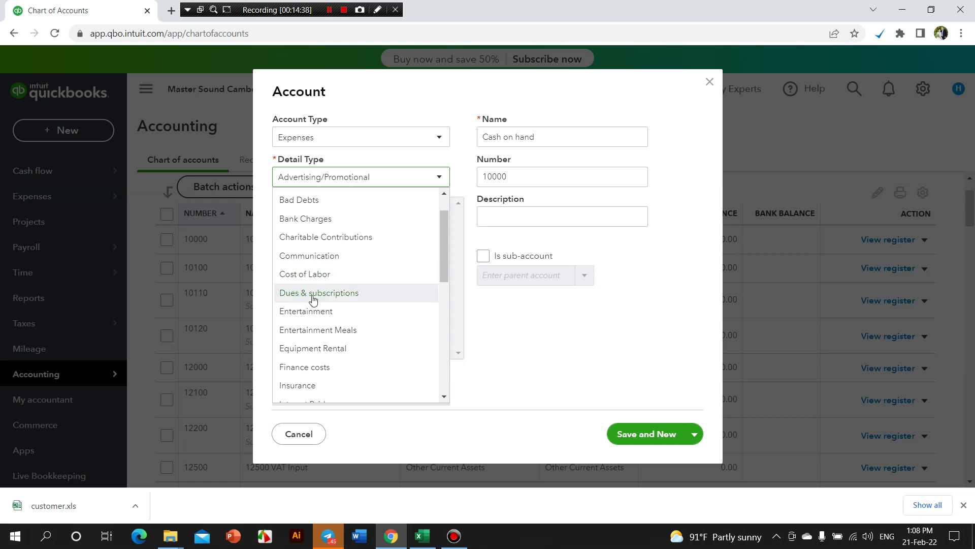
scroll(340, 299, "down", 1)
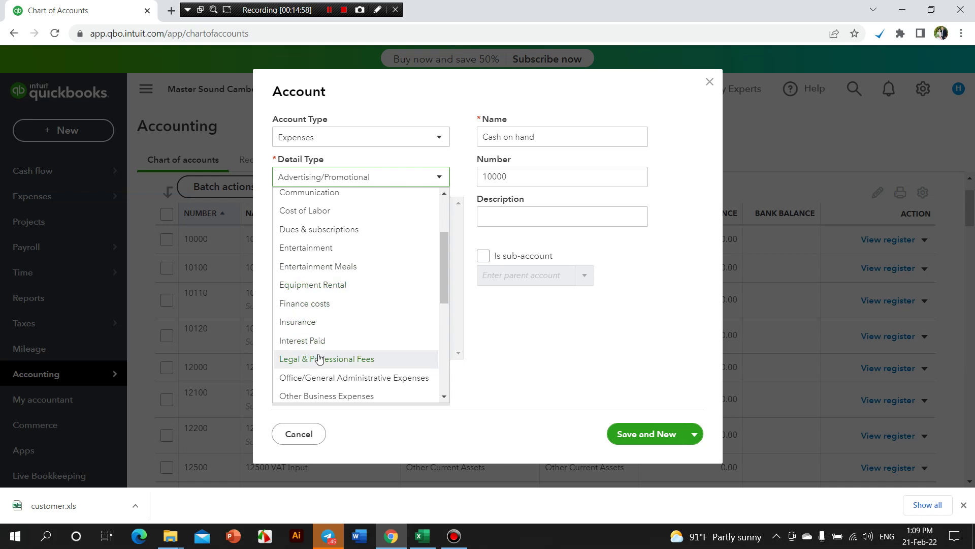
left_click(444, 397)
left_click(444, 397)
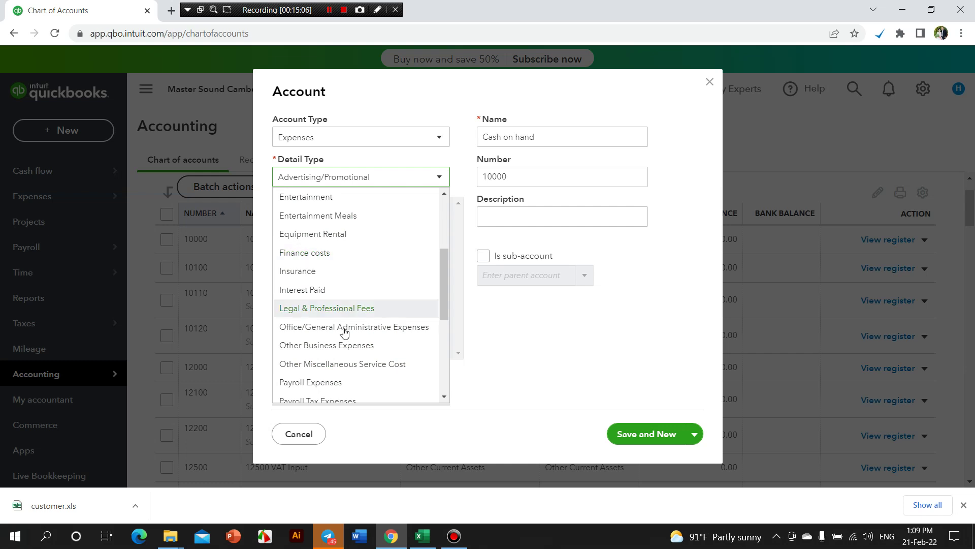
left_click_drag(443, 285, 446, 306)
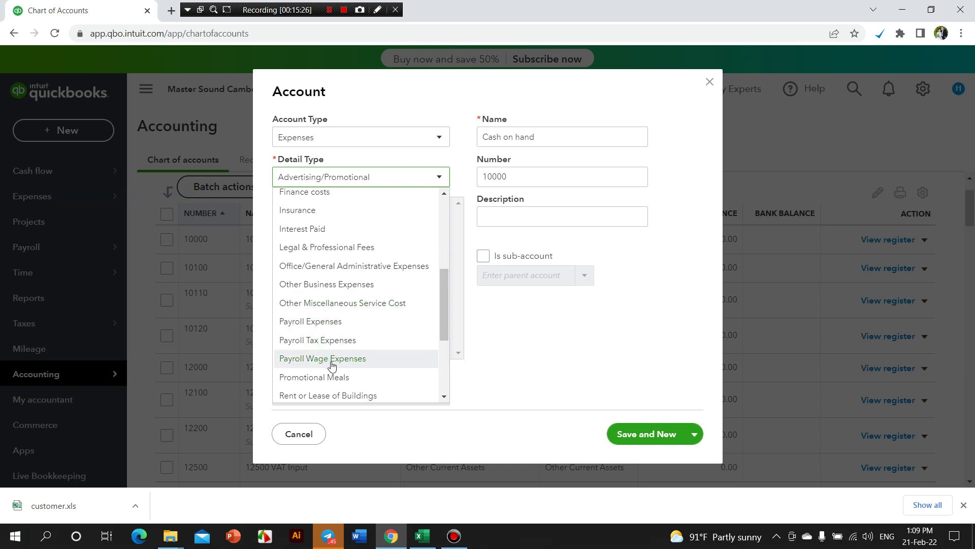
scroll(345, 370, "down", 2)
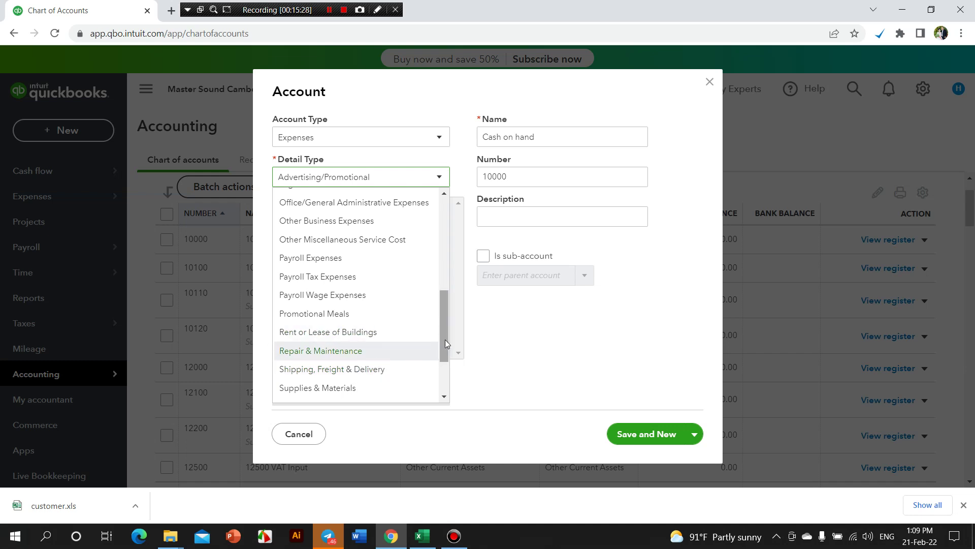
scroll(445, 339, "down", 1)
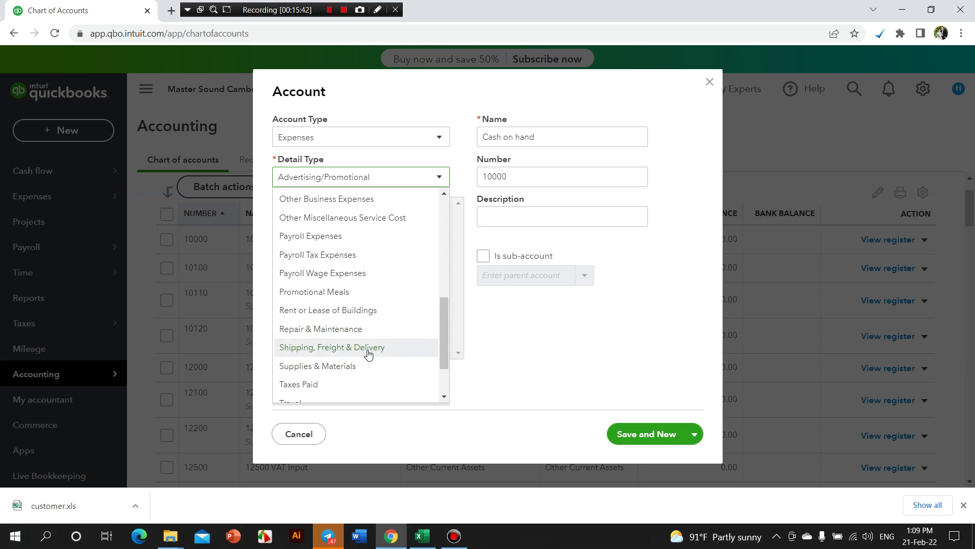
scroll(368, 354, "down", 2)
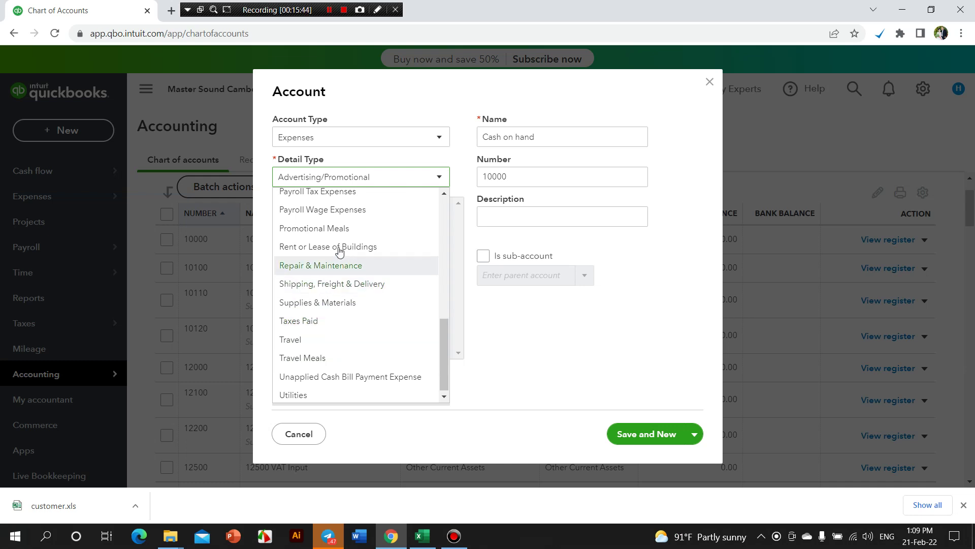
scroll(322, 344, "down", 1)
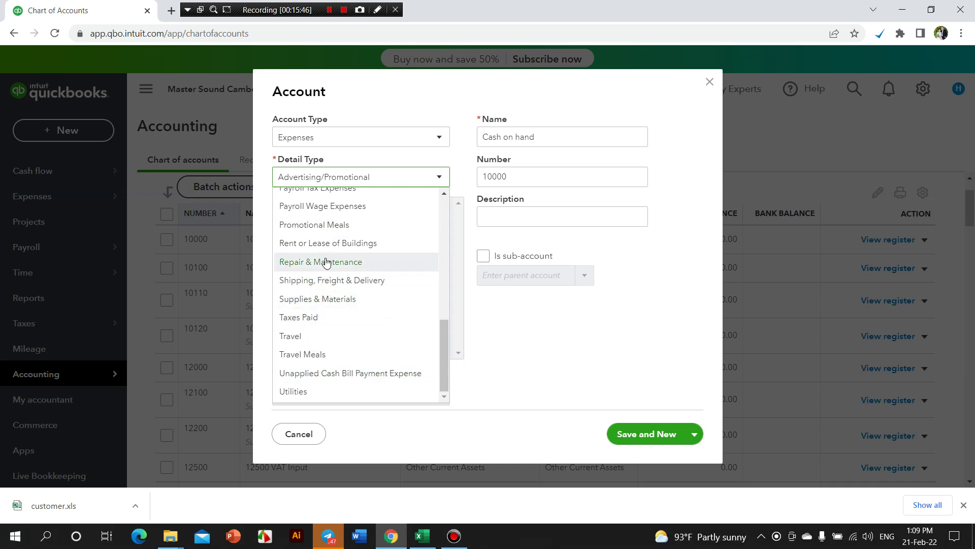
scroll(351, 355, "up", 2)
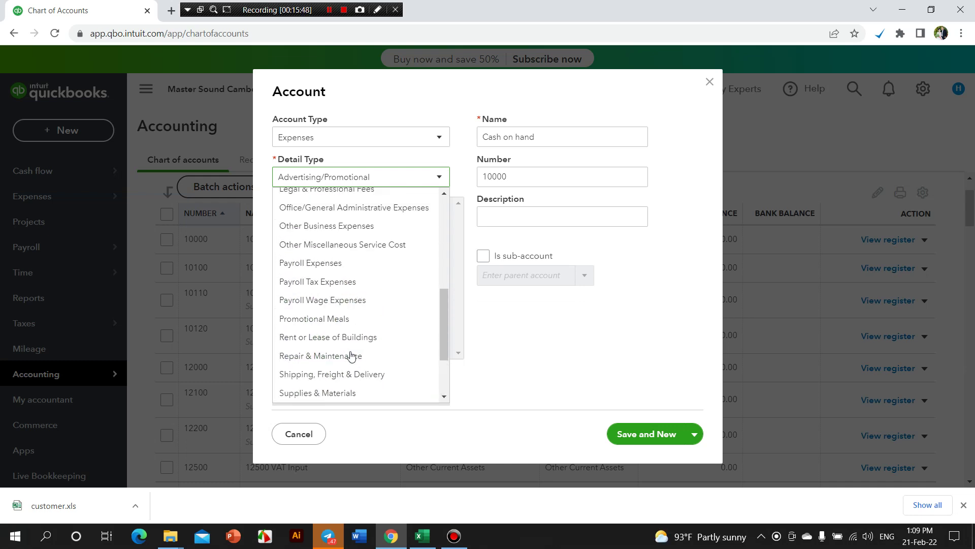
- Change the account type to Other Expense, review its detail types from Amortization to Wash and Road Services, and close the form without saving
left_click_drag(443, 330, 447, 265)
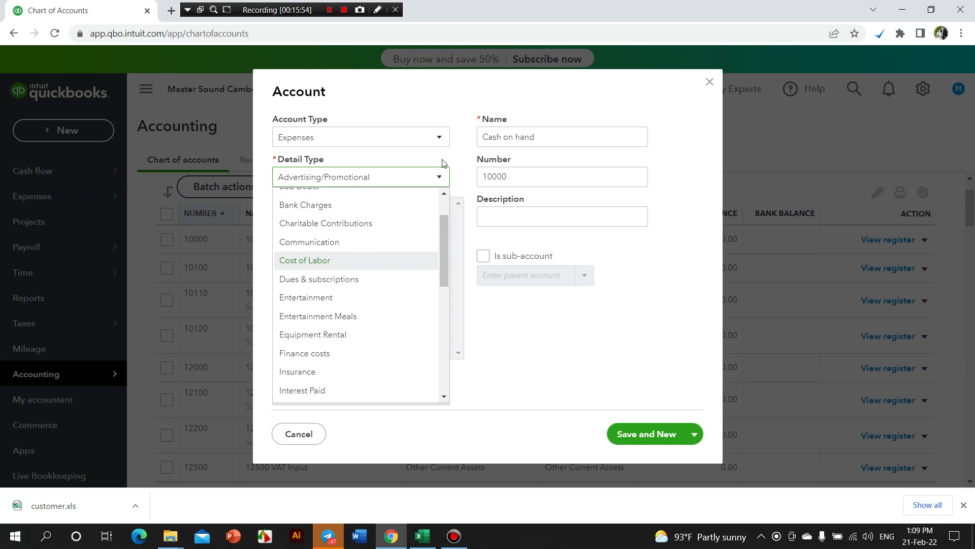
left_click(439, 137)
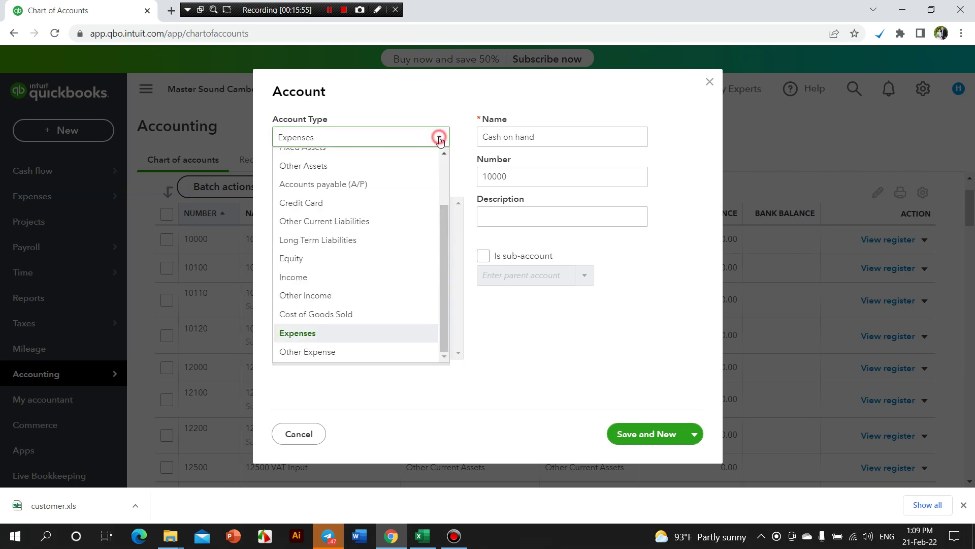
left_click(329, 353)
left_click(439, 177)
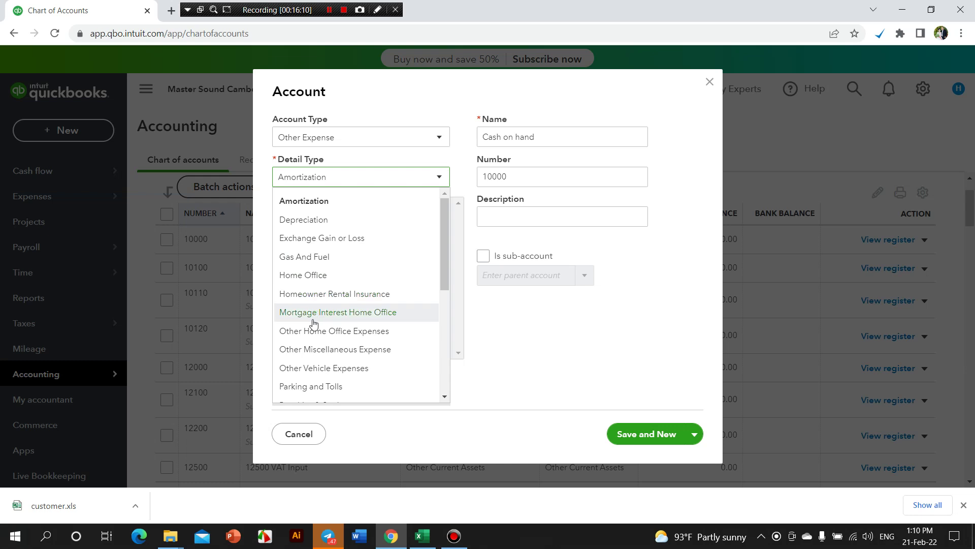
scroll(346, 366, "down", 5)
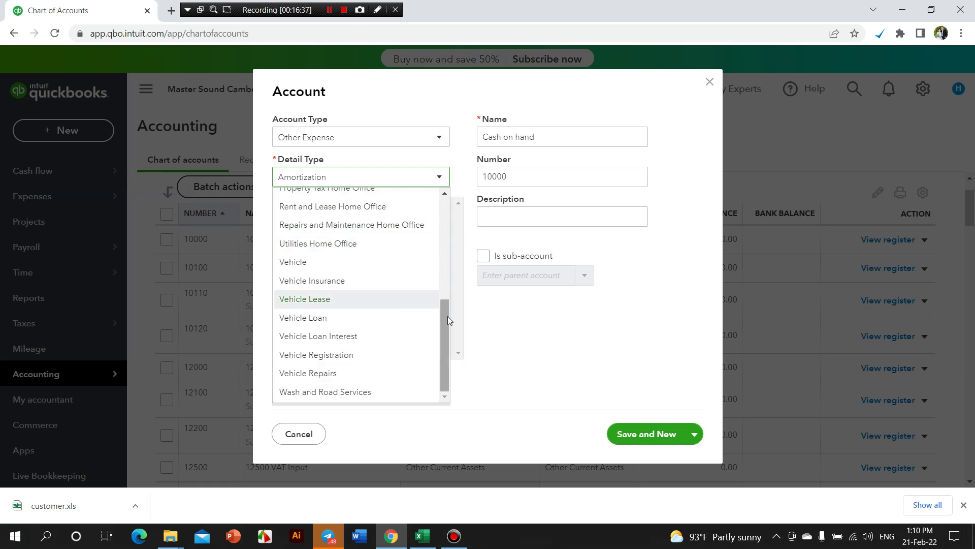
left_click_drag(447, 316, 435, 207)
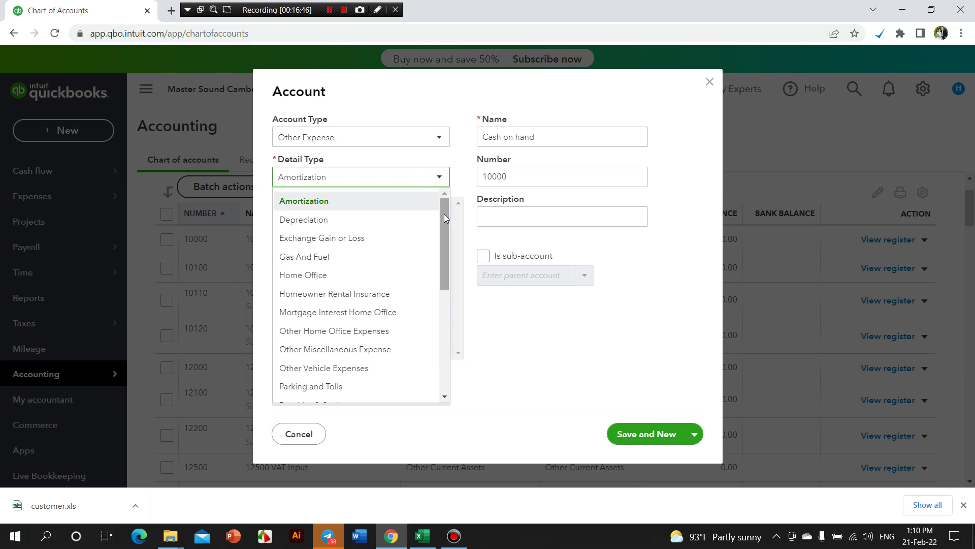
left_click_drag(444, 214, 445, 254)
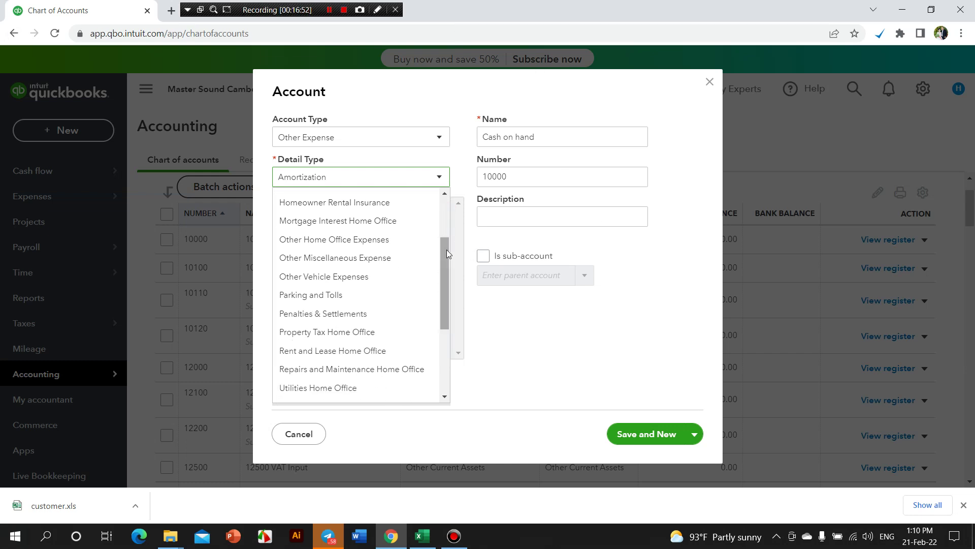
left_click_drag(446, 249, 440, 194)
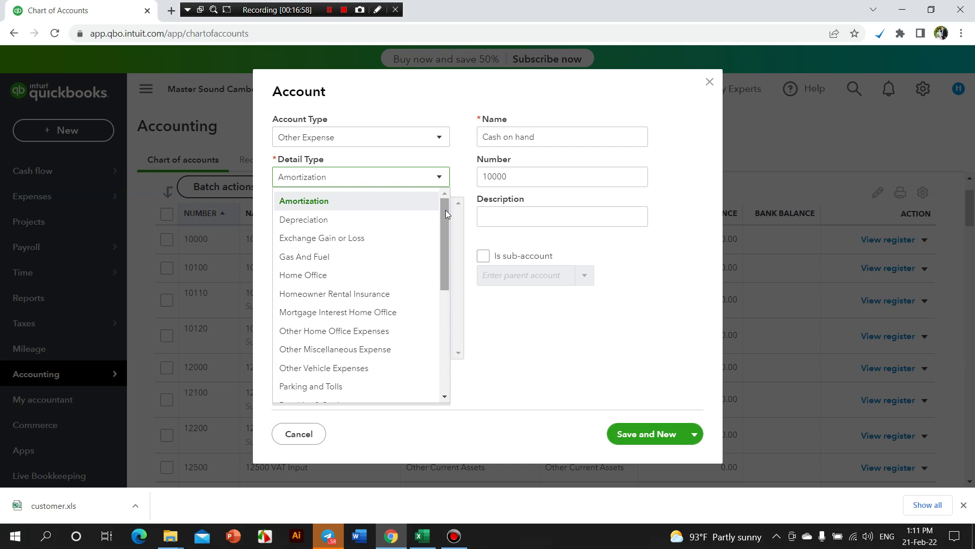
left_click_drag(446, 209, 440, 349)
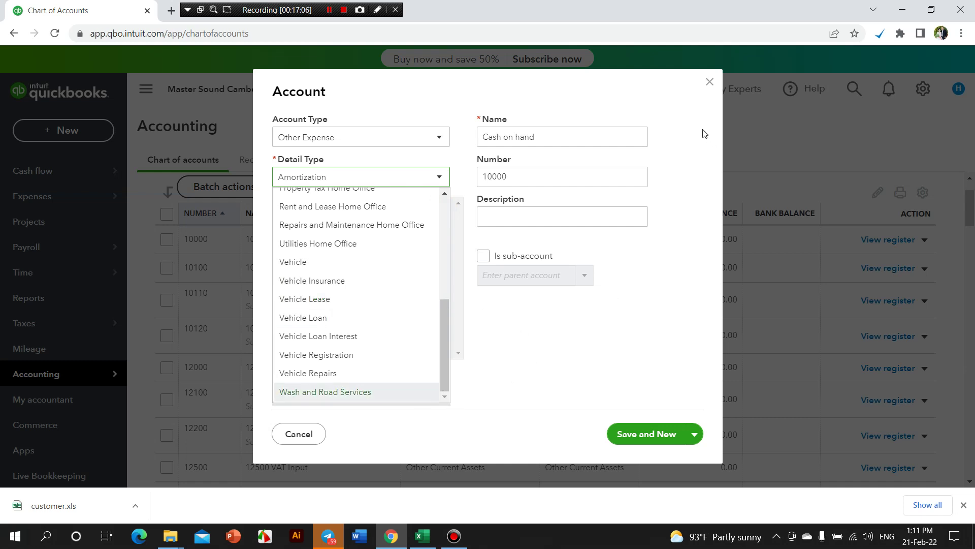
left_click(709, 82)
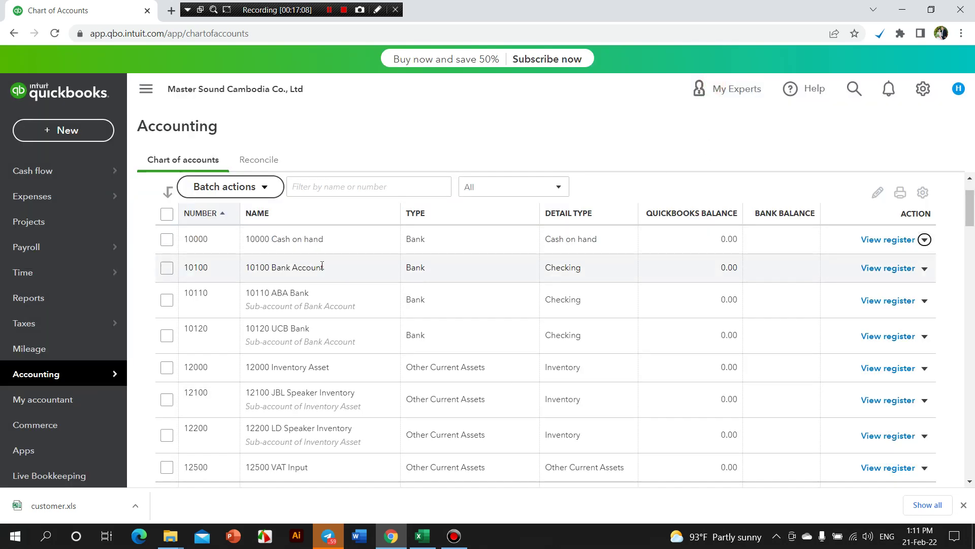
- Review the types and detail types in the chart of accounts, from the bank accounts down to the fixed assets
scroll(341, 285, "down", 2)
scroll(350, 292, "up", 3)
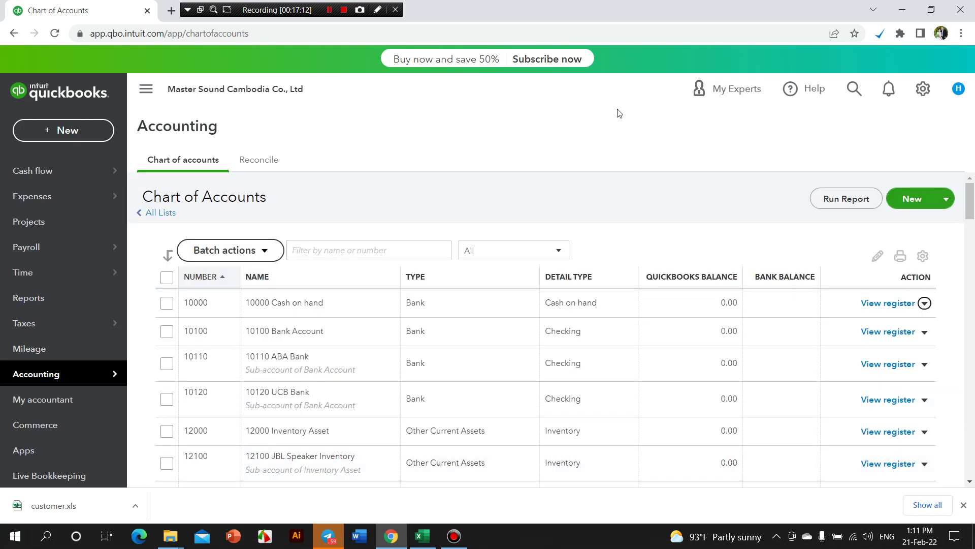
scroll(464, 295, "down", 3)
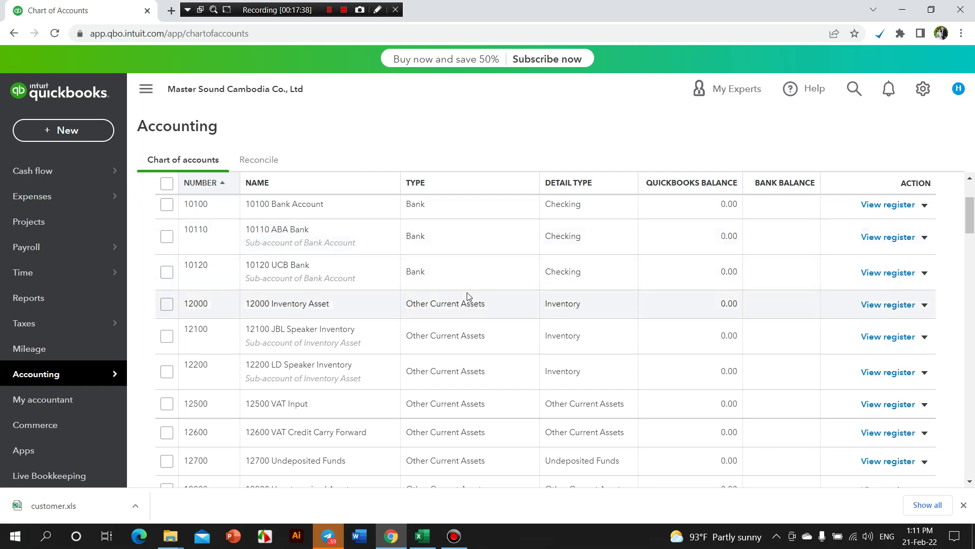
scroll(462, 305, "down", 7)
scroll(455, 322, "down", 6)
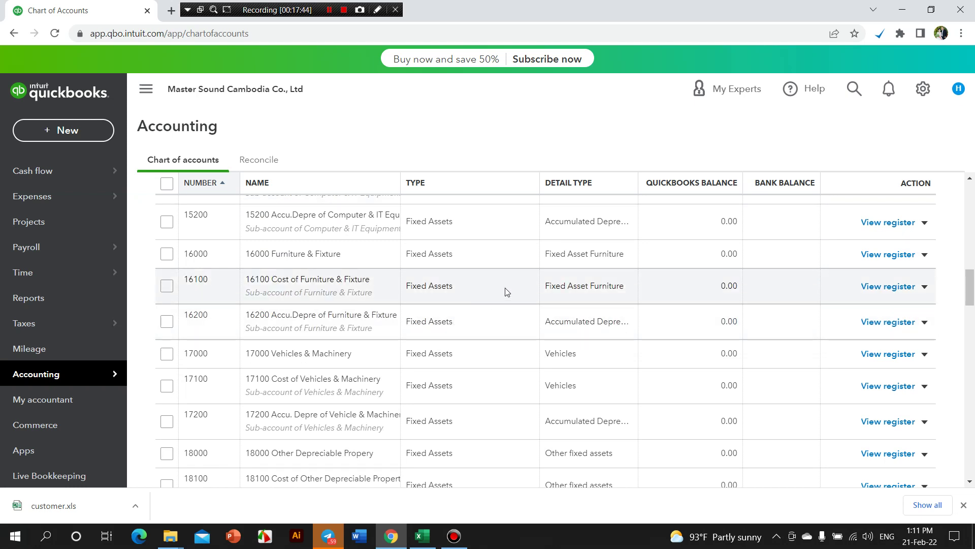
left_click(425, 129)
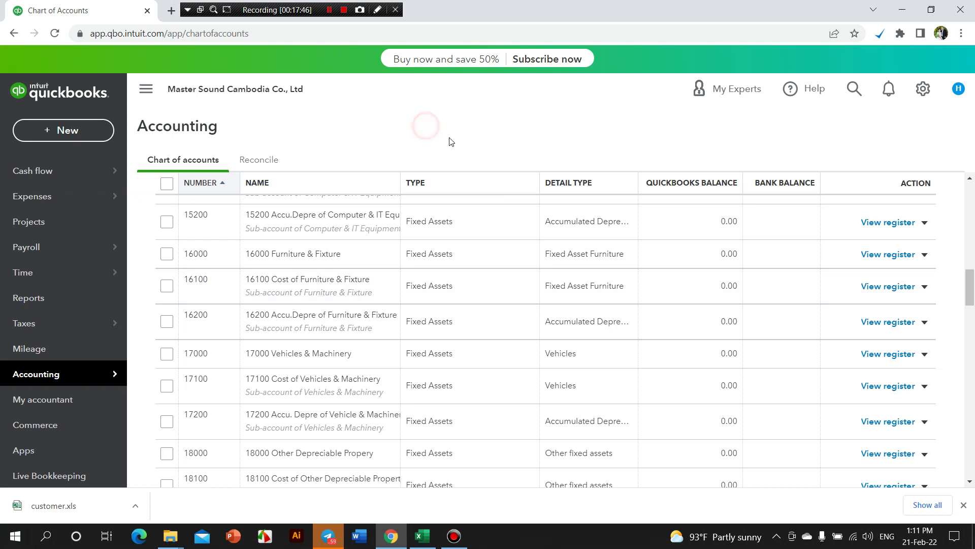